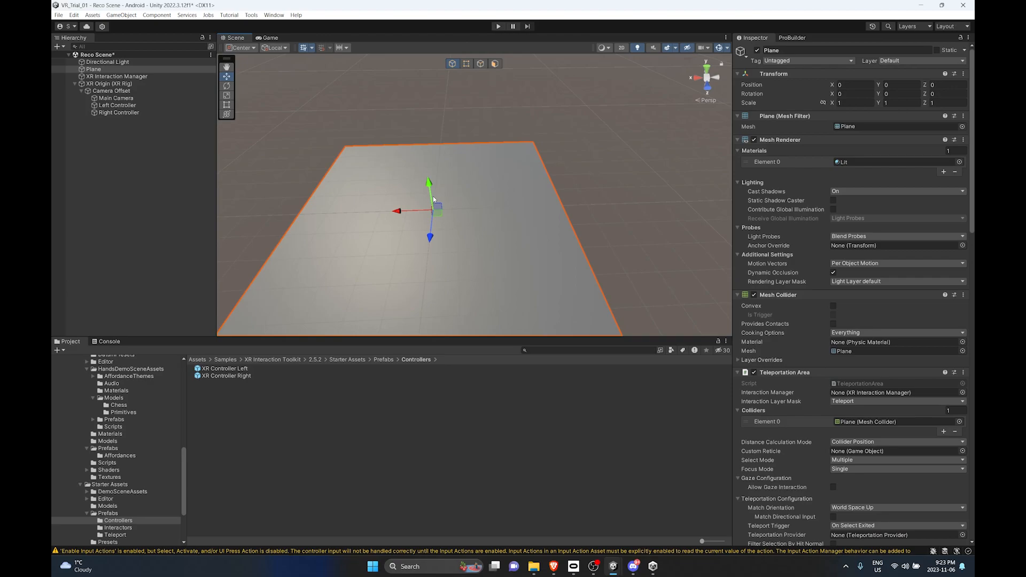
pyautogui.click(494, 190)
pyautogui.rightClick(121, 136)
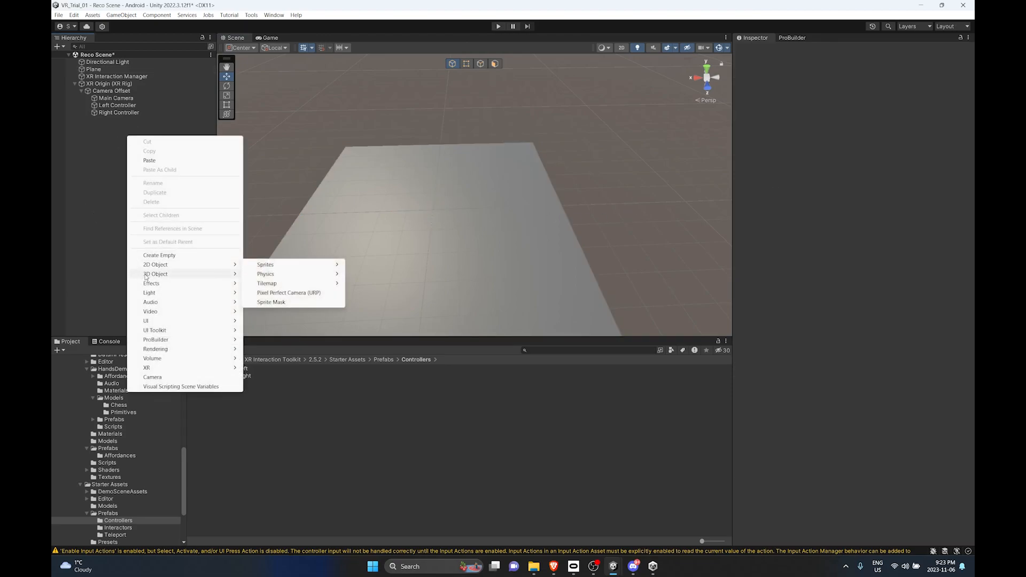
pyautogui.moveTo(146, 277)
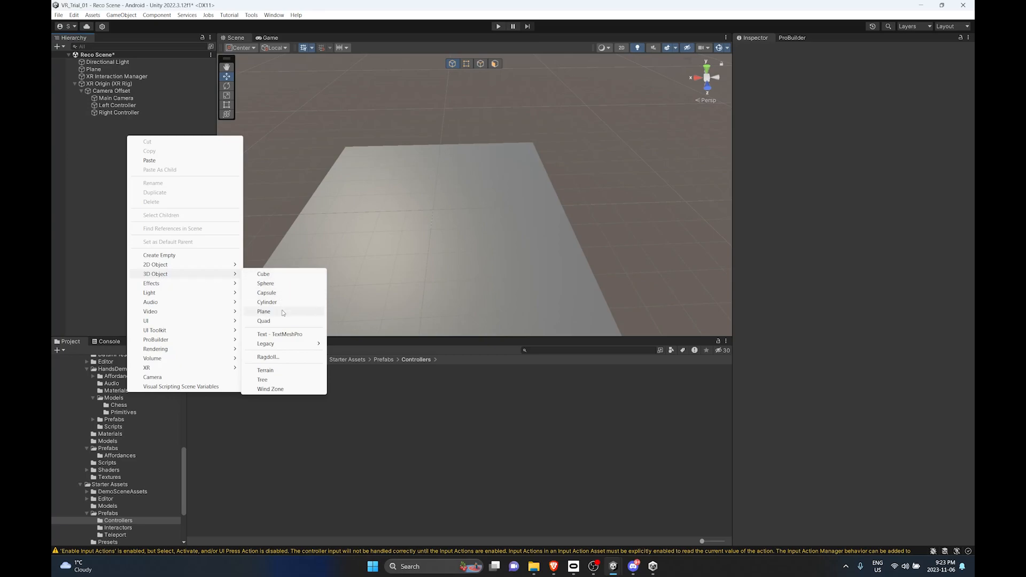
pyautogui.click(264, 312)
pyautogui.click(631, 239)
pyautogui.click(101, 119)
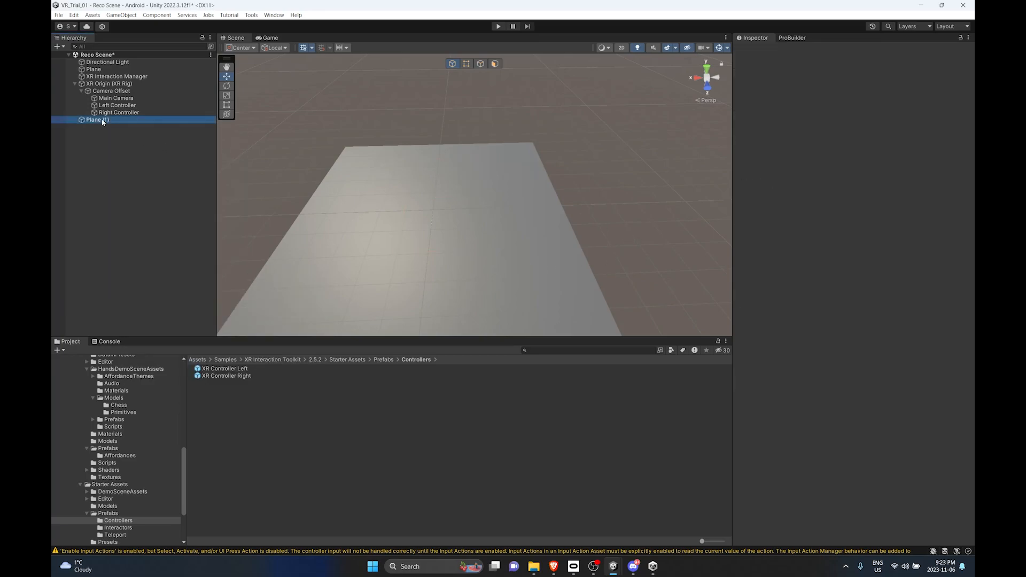
pyautogui.click(170, 172)
pyautogui.press('Delete')
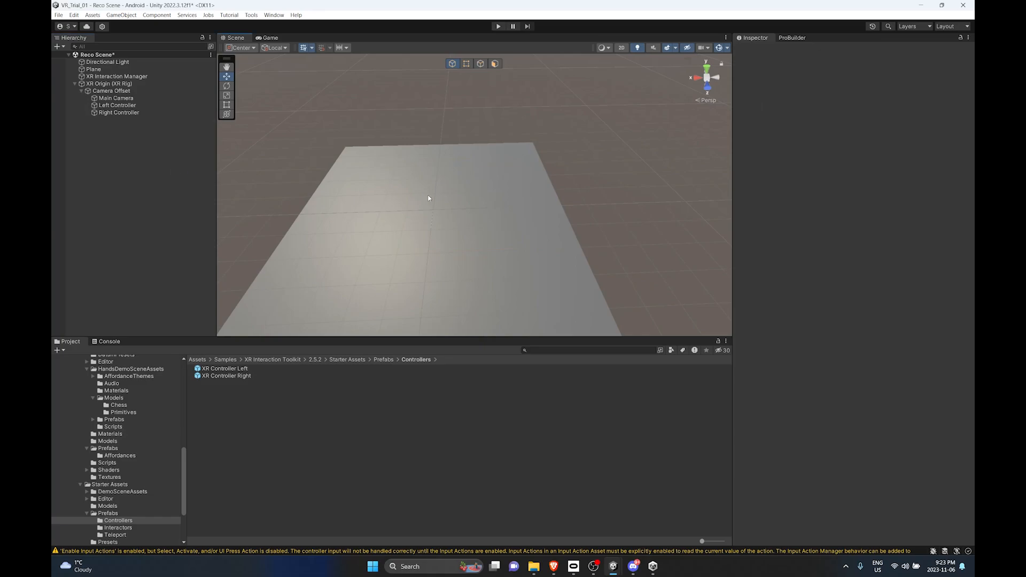
# Add a 3D cube to the root of the scene.
pyautogui.click(491, 255)
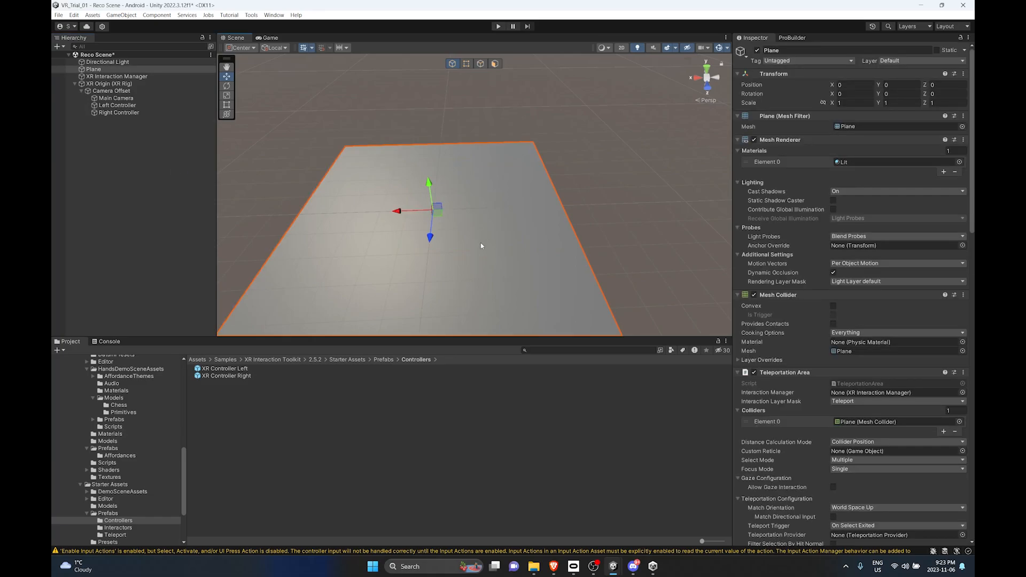
pyautogui.click(623, 200)
pyautogui.rightClick(144, 159)
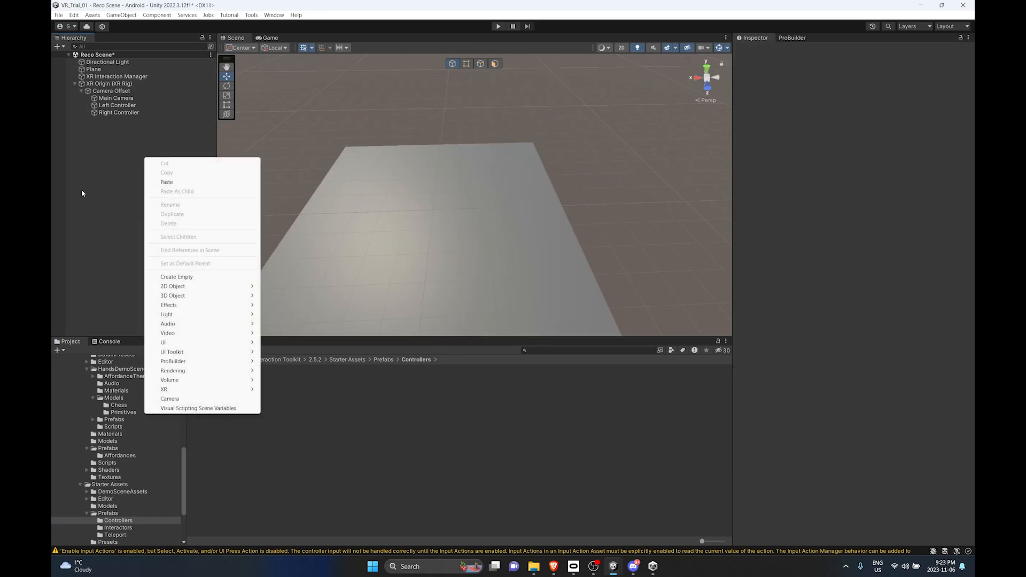
pyautogui.moveTo(182, 297)
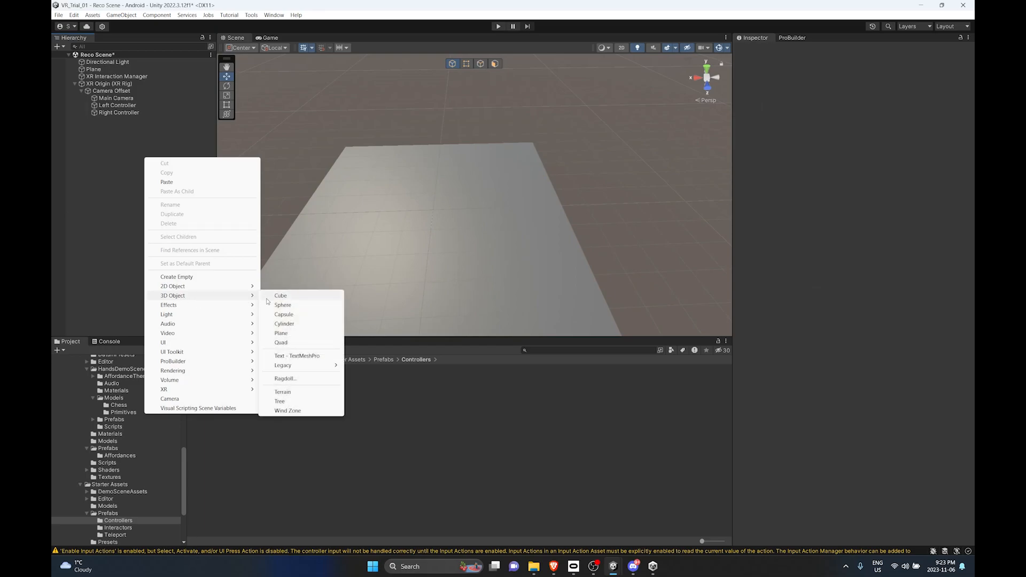
pyautogui.click(281, 296)
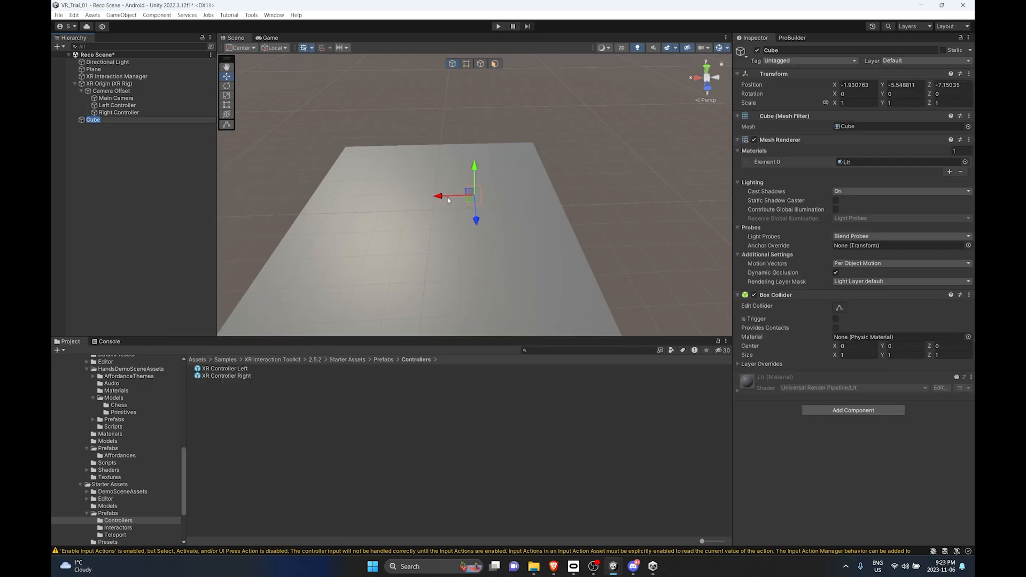
# Centre the cube at X 0 and Z 0, and raise it above the plane to about Y 1.65.
pyautogui.click(848, 86)
pyautogui.write('0')
pyautogui.press('Tab')
pyautogui.write('0')
pyautogui.press('Tab')
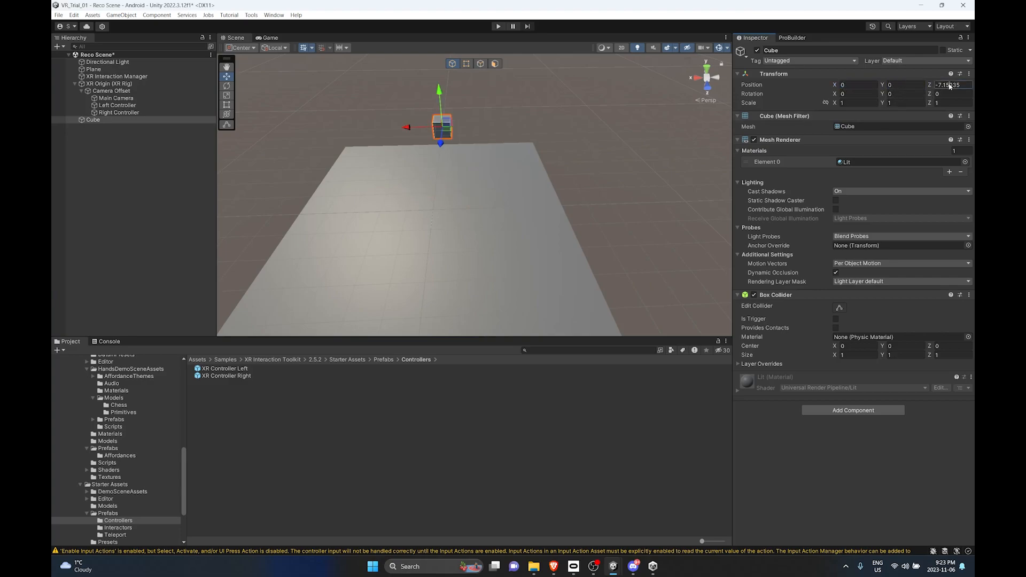
pyautogui.write('0')
pyautogui.moveTo(429, 183); pyautogui.dragTo(418, 147)
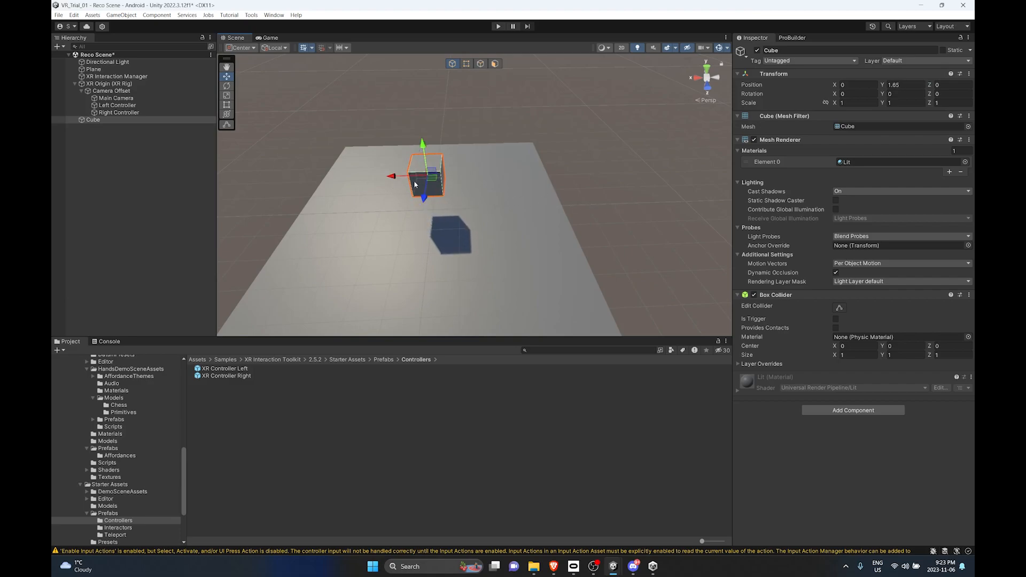
pyautogui.click(604, 199)
# Add a standalone camera to the root of the scene.
pyautogui.scroll(-3, 655, 193)
pyautogui.moveTo(635, 197); pyautogui.dragTo(204, 181, button='right')
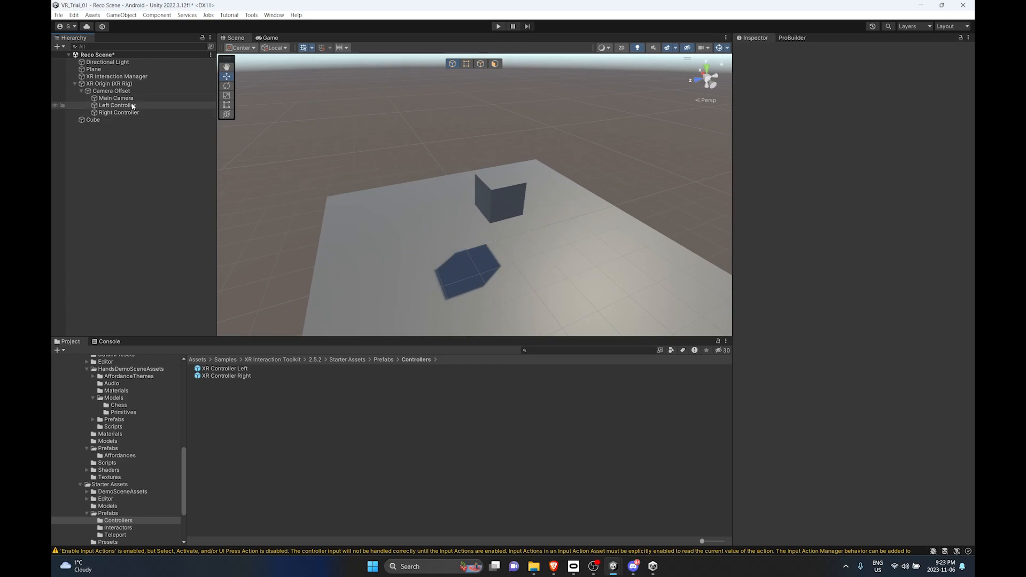
pyautogui.rightClick(106, 149)
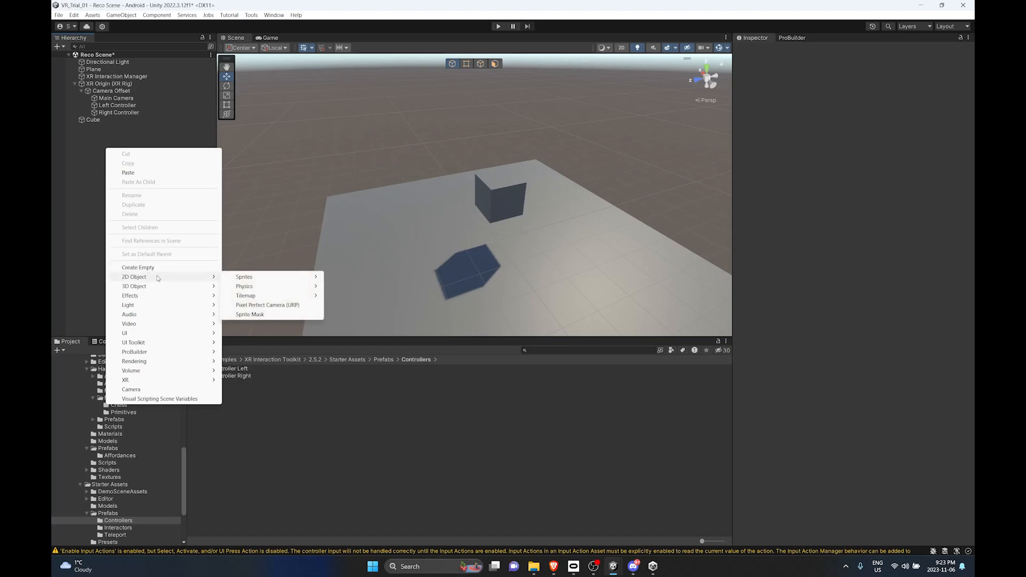
pyautogui.click(134, 389)
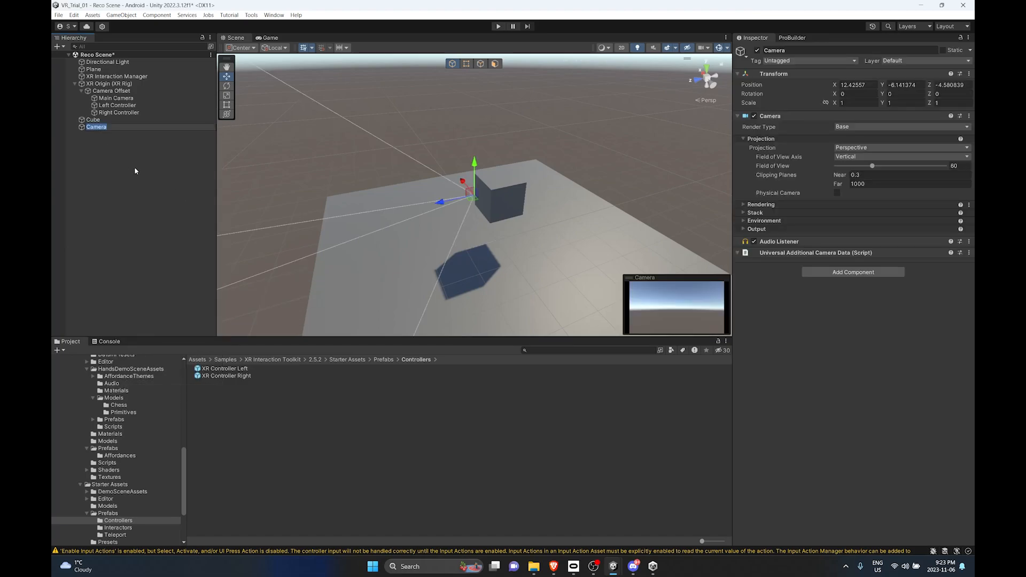
pyautogui.click(114, 127)
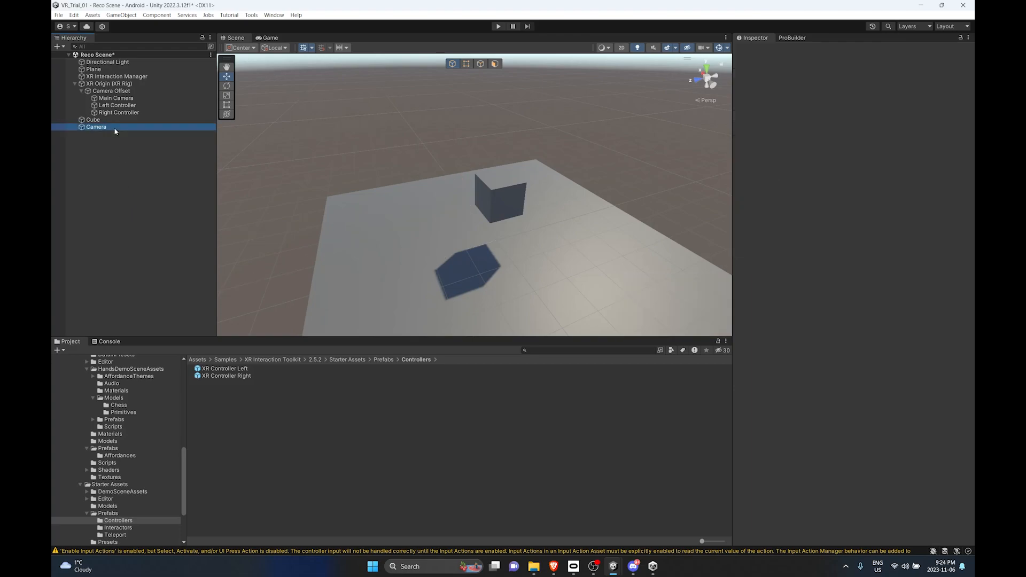
# Move the new camera away from the plane along the Z axis to about Z -20.53.
pyautogui.moveTo(439, 202); pyautogui.dragTo(599, 193)
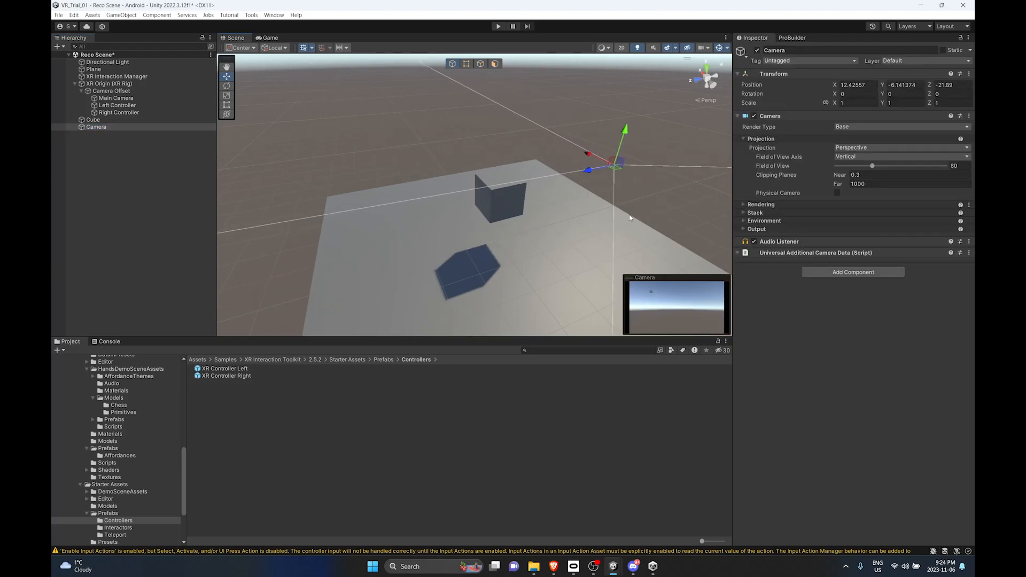
pyautogui.moveTo(617, 211); pyautogui.dragTo(509, 222, button='right')
pyautogui.moveTo(604, 211); pyautogui.dragTo(533, 179, button='middle')
pyautogui.scroll(-6, 533, 178)
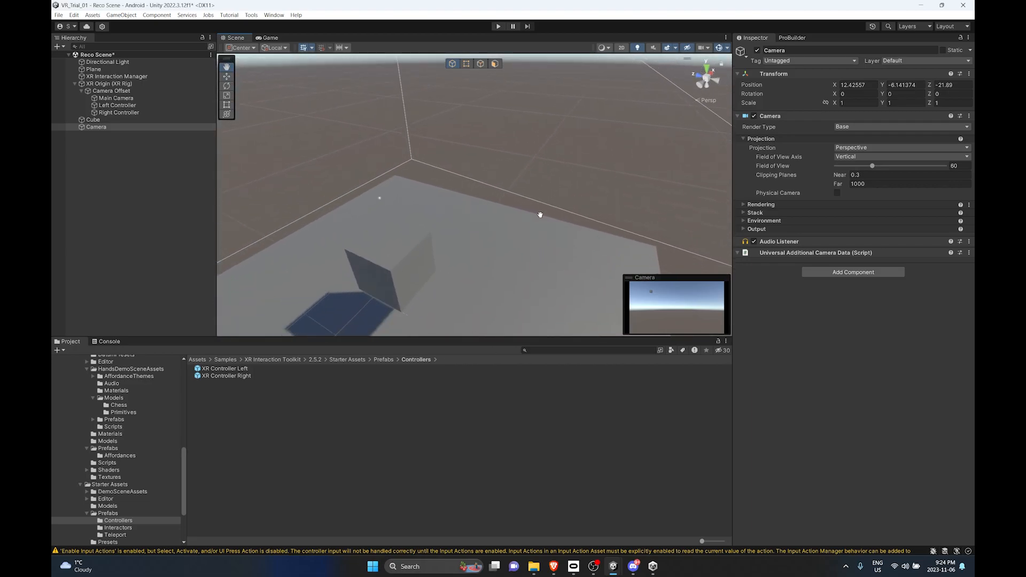
pyautogui.scroll(-7, 598, 216)
pyautogui.moveTo(577, 216)
pyautogui.mouseDown(button='right')
pyautogui.moveTo(534, 209)
pyautogui.moveTo(550, 201)
pyautogui.moveTo(586, 223)
pyautogui.mouseUp(button='right')
pyautogui.moveTo(599, 233); pyautogui.dragTo(586, 255)
pyautogui.moveTo(628, 256); pyautogui.dragTo(509, 232, button='right')
pyautogui.moveTo(535, 211); pyautogui.dragTo(470, 134, button='middle')
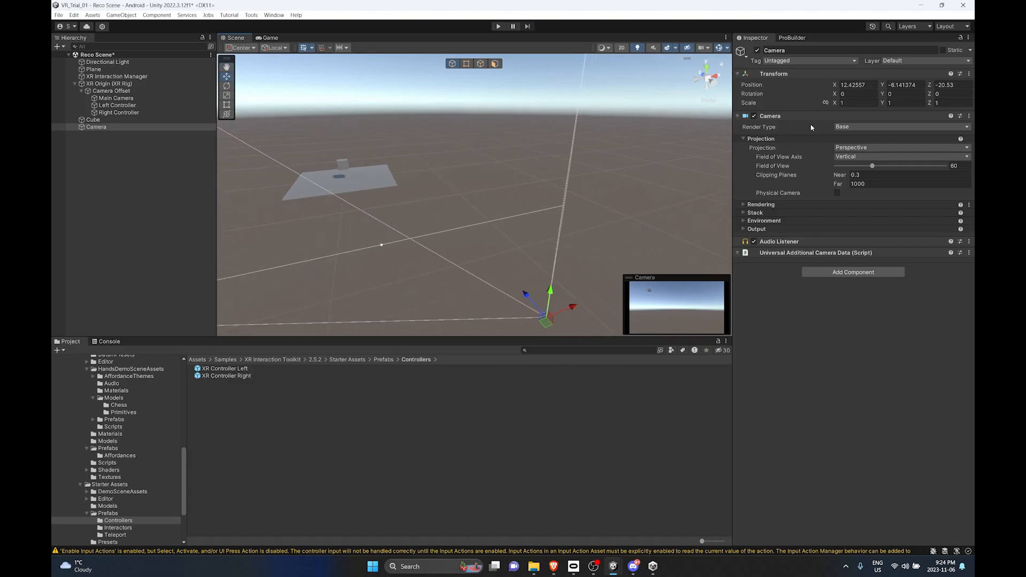
# Set the new camera's position to X 0, Y 0, Z 0.
pyautogui.click(860, 84)
pyautogui.write('0')
pyautogui.press('Tab')
pyautogui.write('0')
pyautogui.press('Tab')
pyautogui.write('0')
# Raise the camera to about Y 1.44 and pull it back to about Z -5 so it faces the cube.
pyautogui.moveTo(356, 236); pyautogui.dragTo(455, 235, button='right')
pyautogui.moveTo(396, 227); pyautogui.dragTo(508, 229, button='middle')
pyautogui.moveTo(497, 225); pyautogui.dragTo(556, 259)
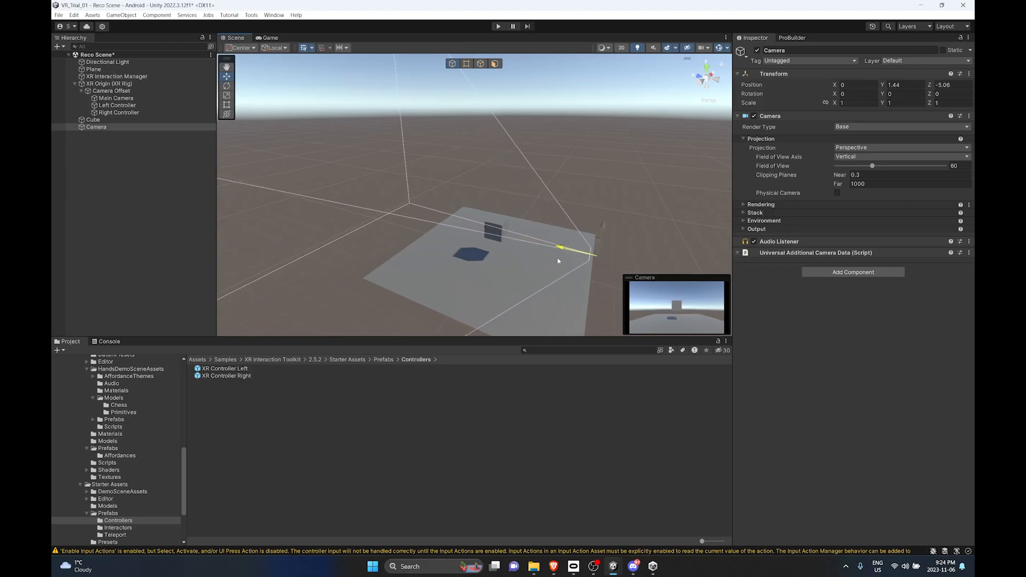
pyautogui.click(642, 226)
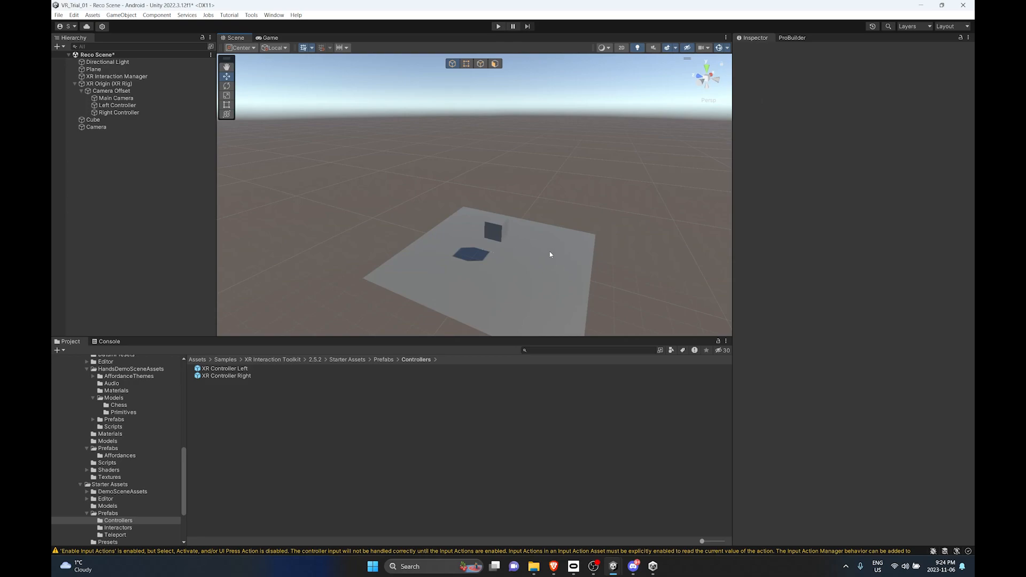
# Deactivate the XR Origin (XR Rig) and XR Interaction Manager objects.
pyautogui.click(115, 84)
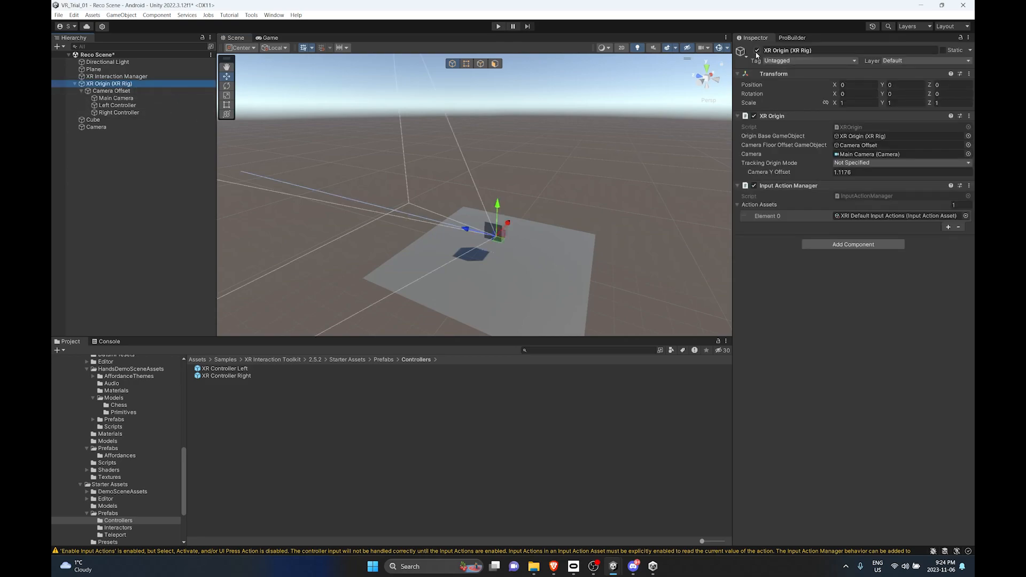
pyautogui.click(756, 51)
pyautogui.click(168, 77)
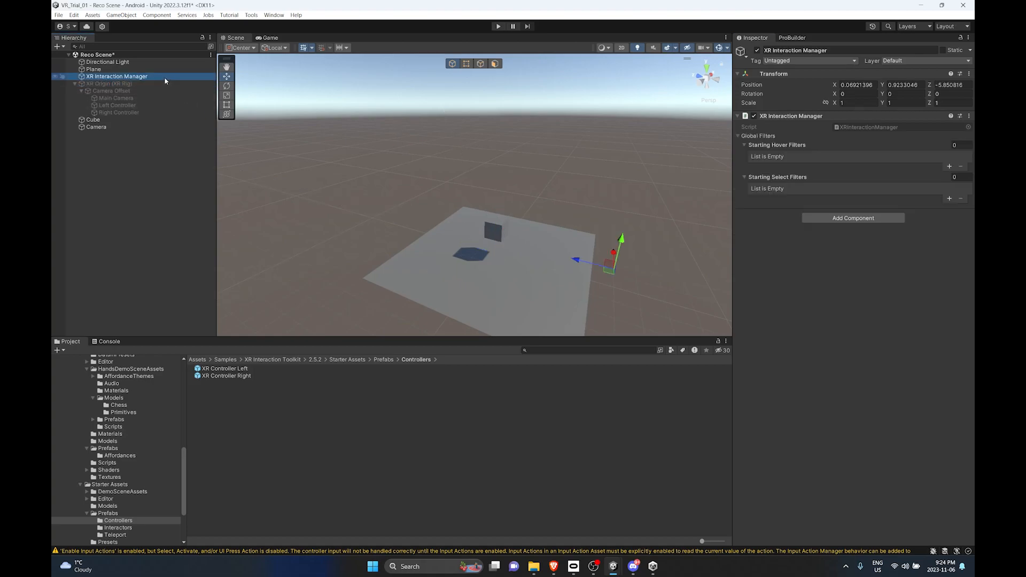
pyautogui.click(757, 51)
pyautogui.click(149, 190)
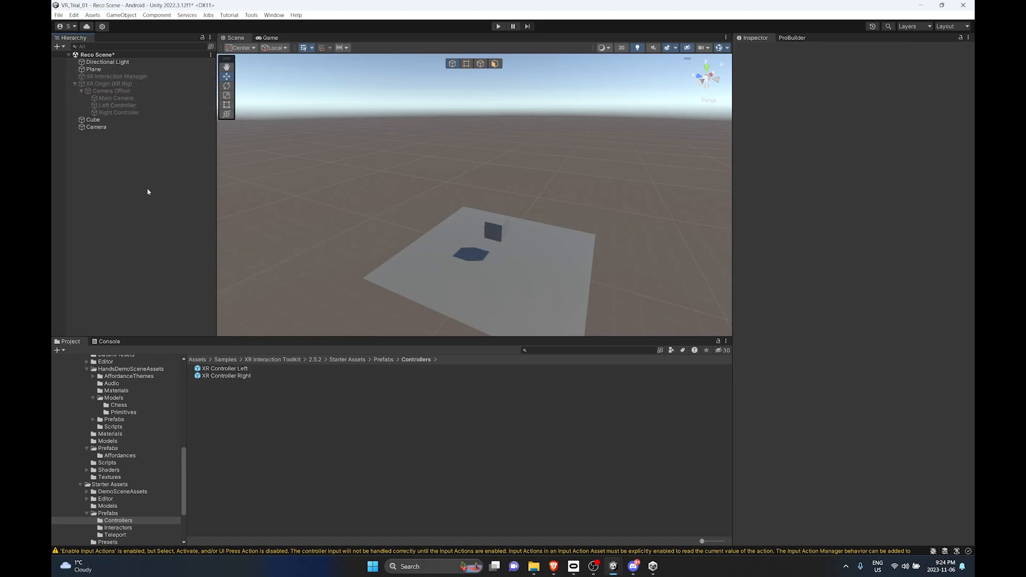
# Check the camera and cube placement, and play the scene briefly to preview the cube through the new camera.
pyautogui.click(113, 127)
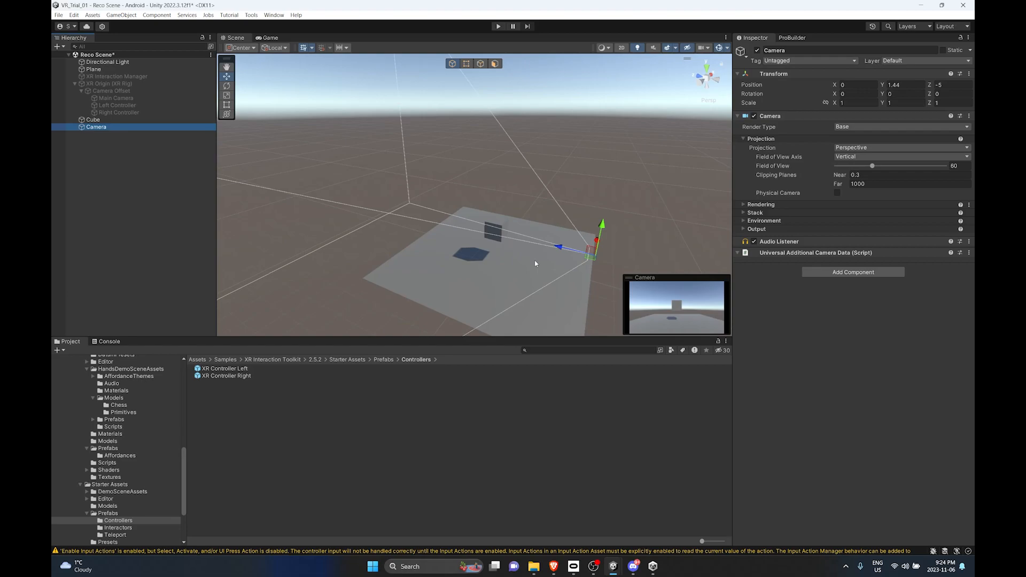
pyautogui.click(602, 197)
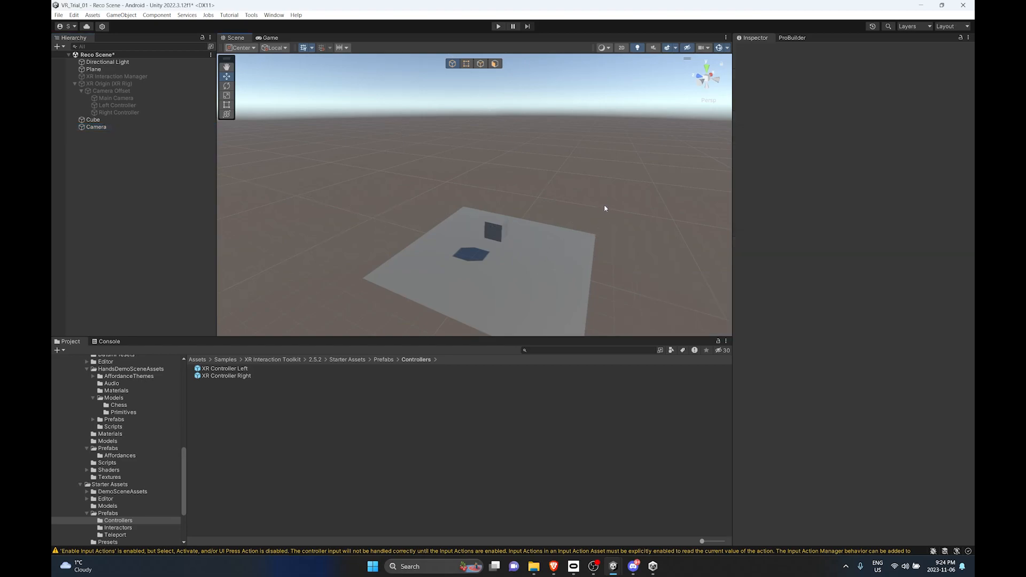
pyautogui.click(504, 238)
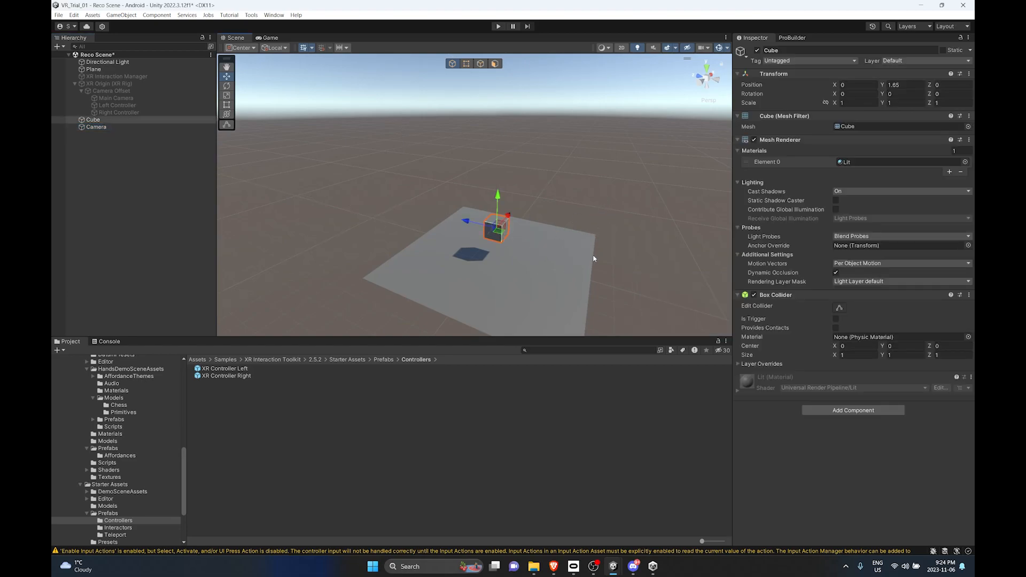
pyautogui.scroll(4, 522, 270)
pyautogui.moveTo(606, 244); pyautogui.dragTo(578, 231, button='middle')
pyautogui.click(518, 209)
pyautogui.click(499, 27)
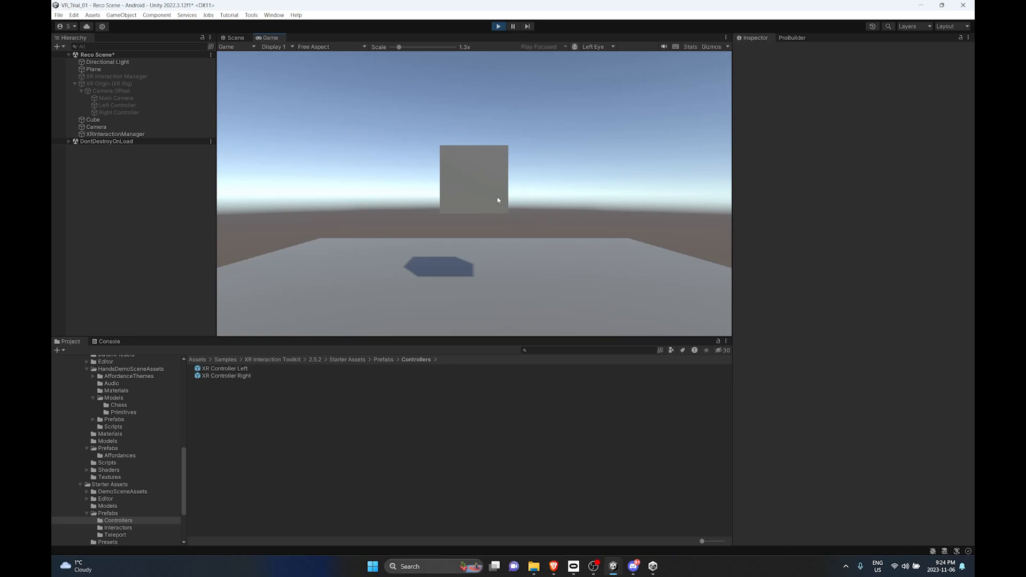
pyautogui.click(498, 26)
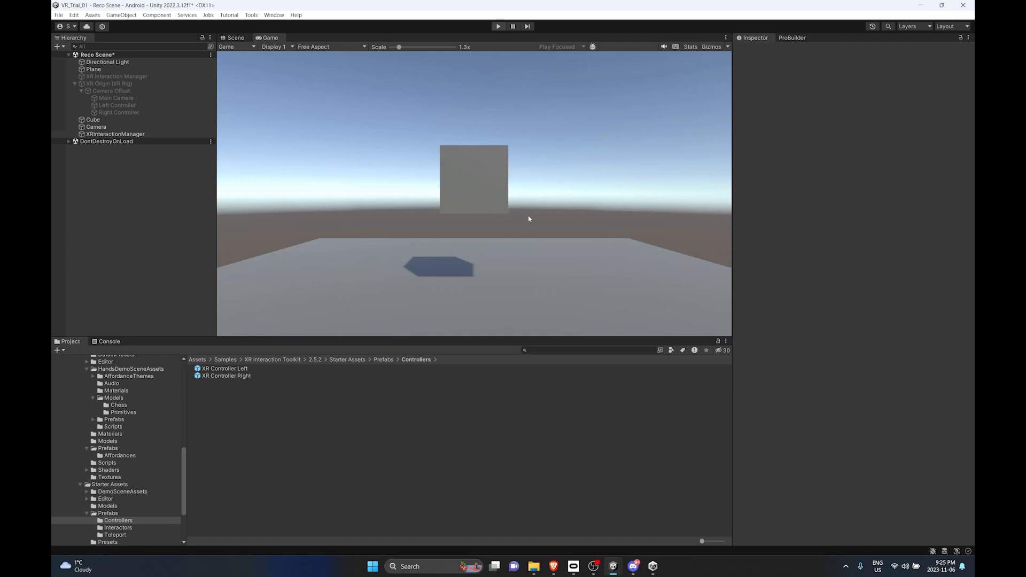
# Add a Rigidbody component to the cube.
pyautogui.scroll(-4, 585, 227)
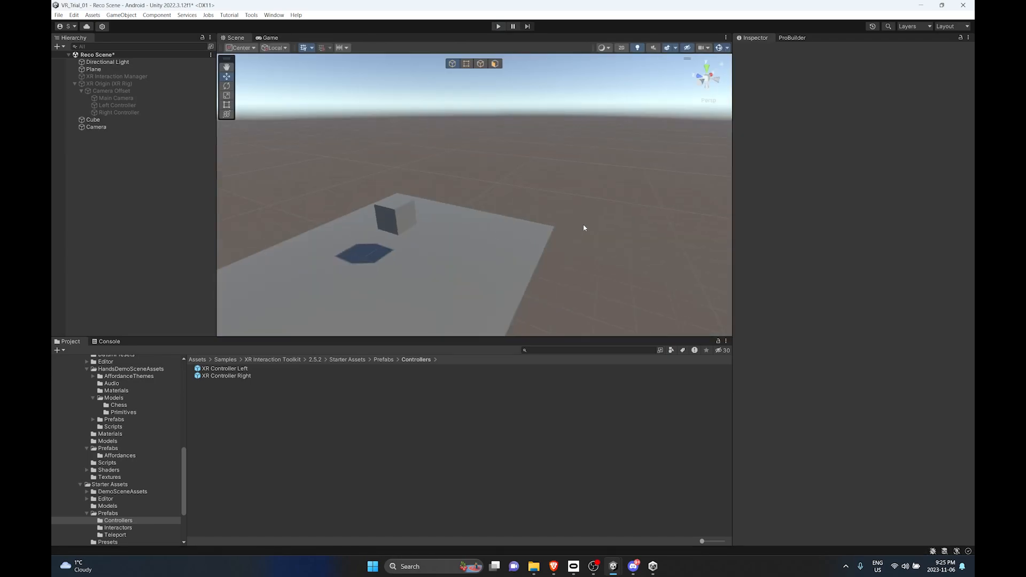
pyautogui.scroll(2, 506, 268)
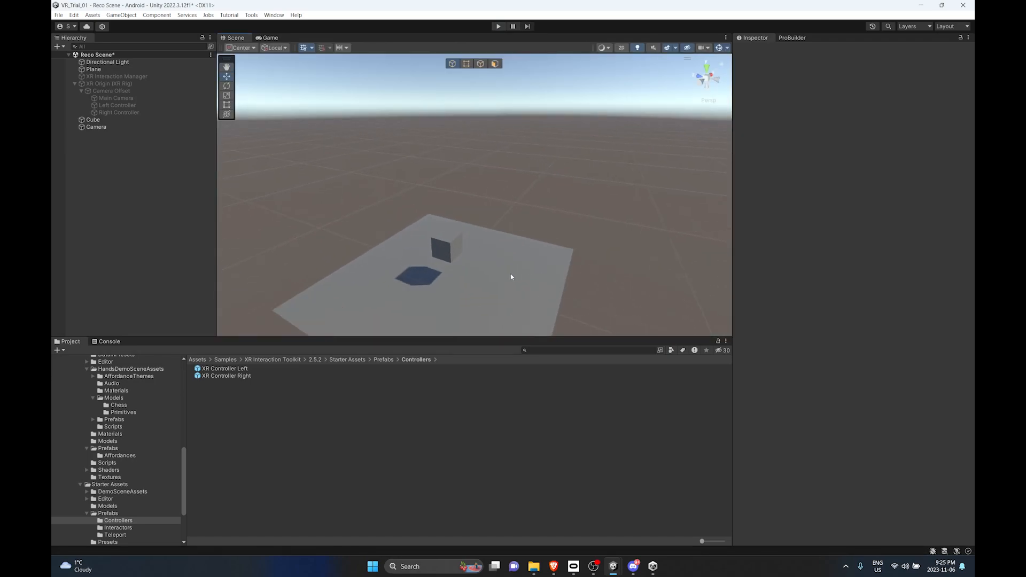
pyautogui.click(444, 250)
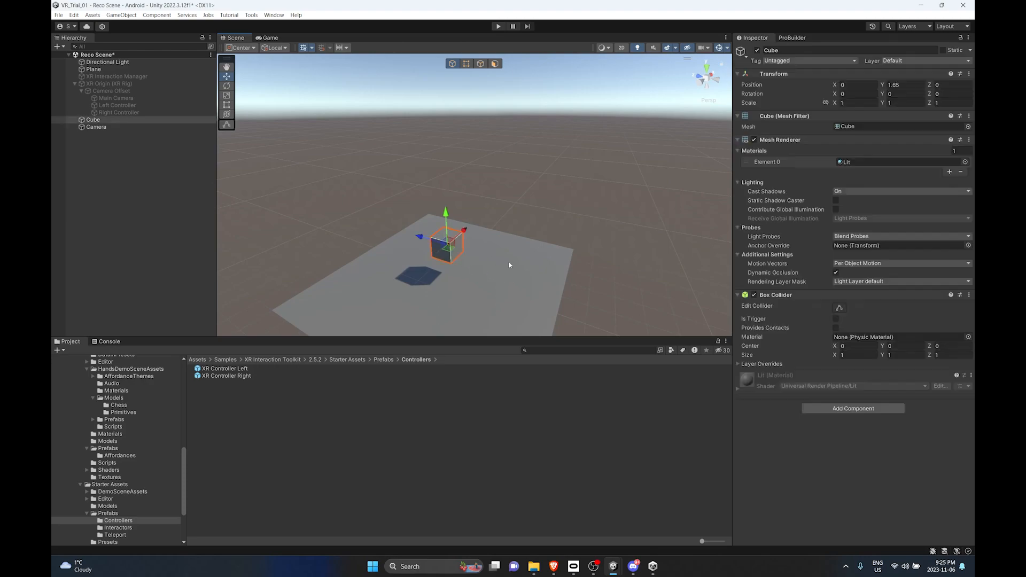
pyautogui.click(850, 410)
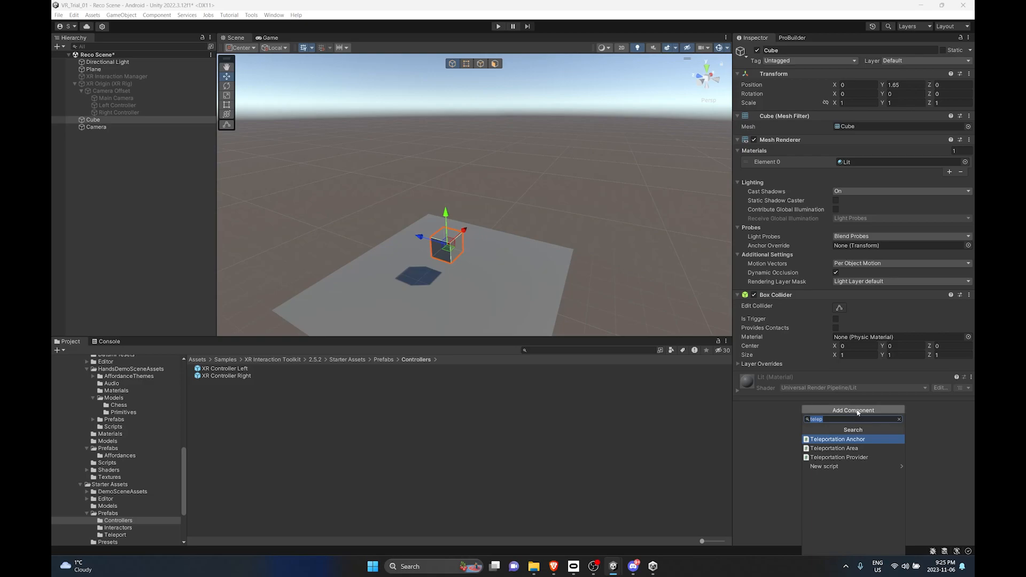
pyautogui.write('rigi')
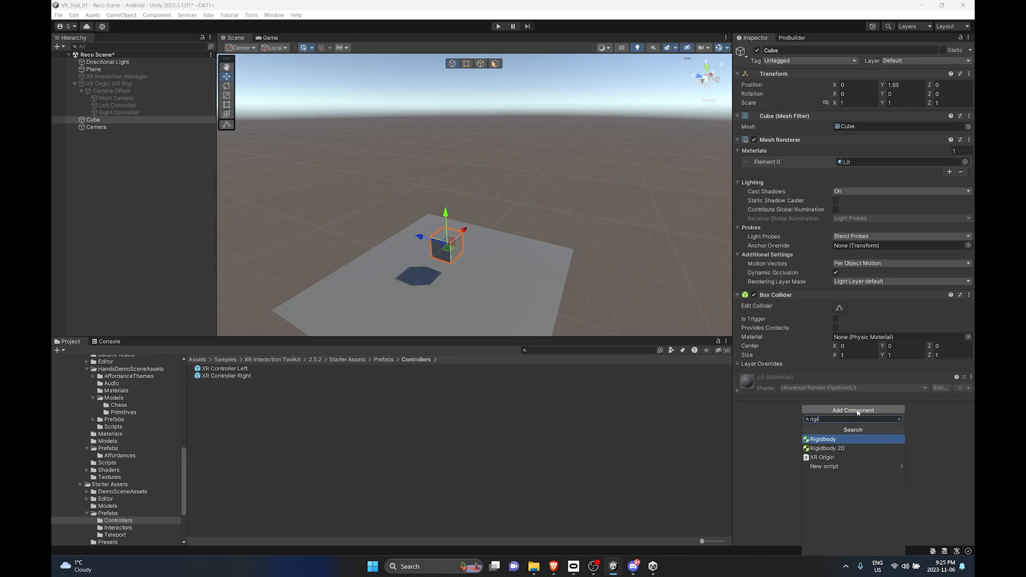
pyautogui.write('d body')
pyautogui.click(843, 441)
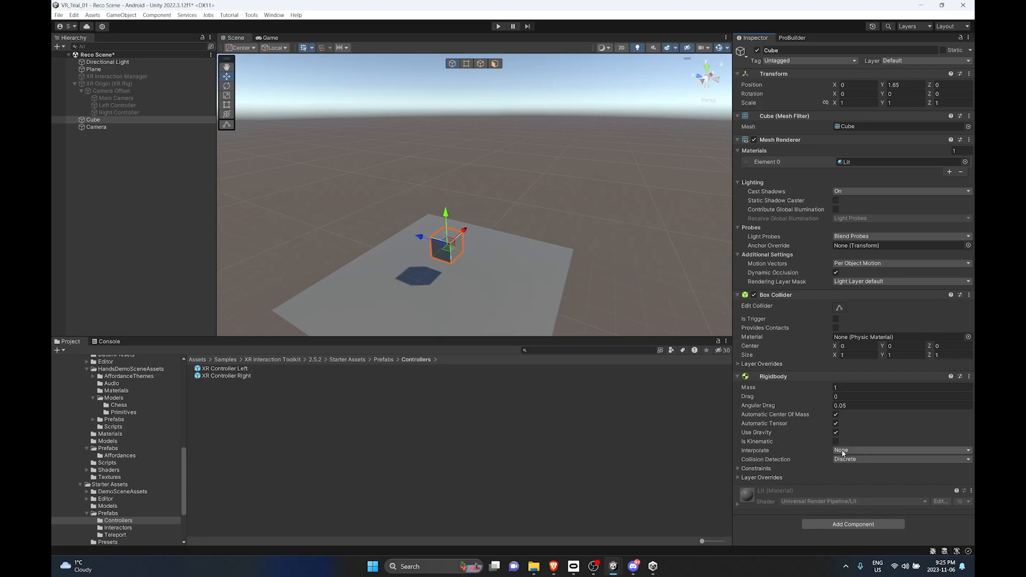
# Play the scene and replay it to preview how the cube falls with Use Gravity enabled on its Rigidbody.
pyautogui.click(841, 406)
pyautogui.click(501, 27)
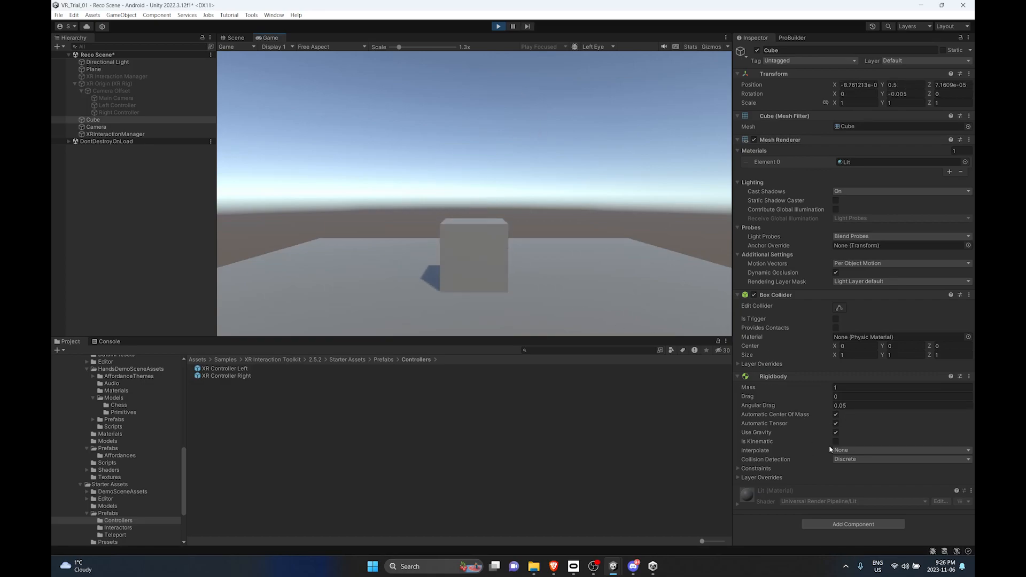
pyautogui.click(836, 433)
pyautogui.click(499, 26)
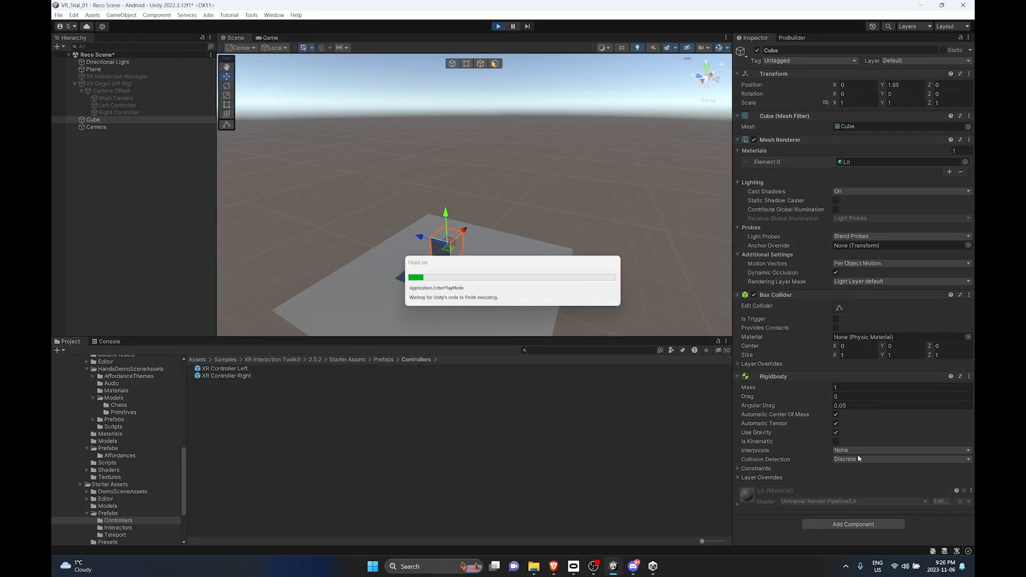
pyautogui.click(498, 27)
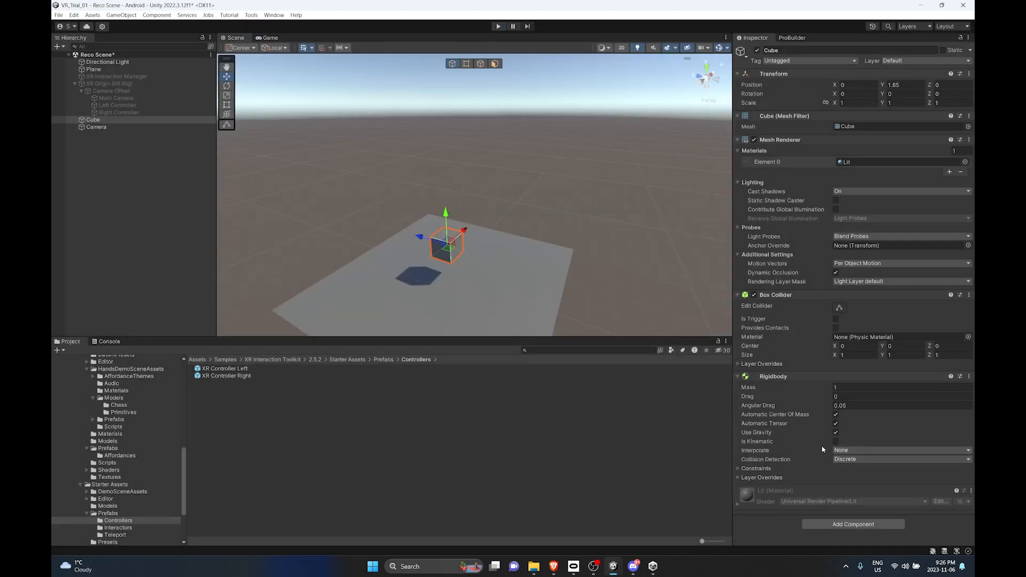
# Turn off Use Gravity on the cube's Rigidbody and test it by playing the scene briefly.
pyautogui.click(836, 432)
pyautogui.click(499, 26)
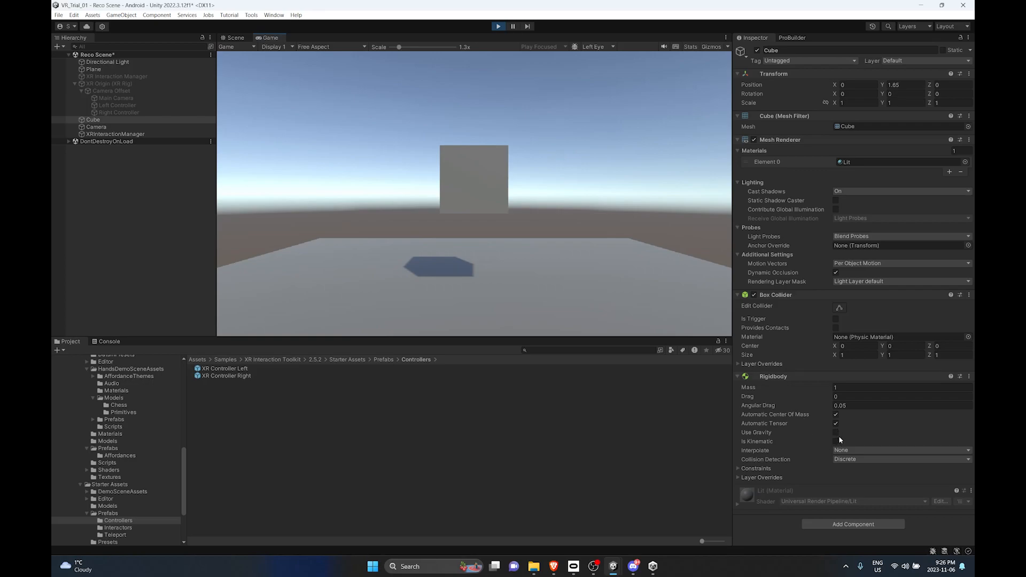
pyautogui.click(499, 27)
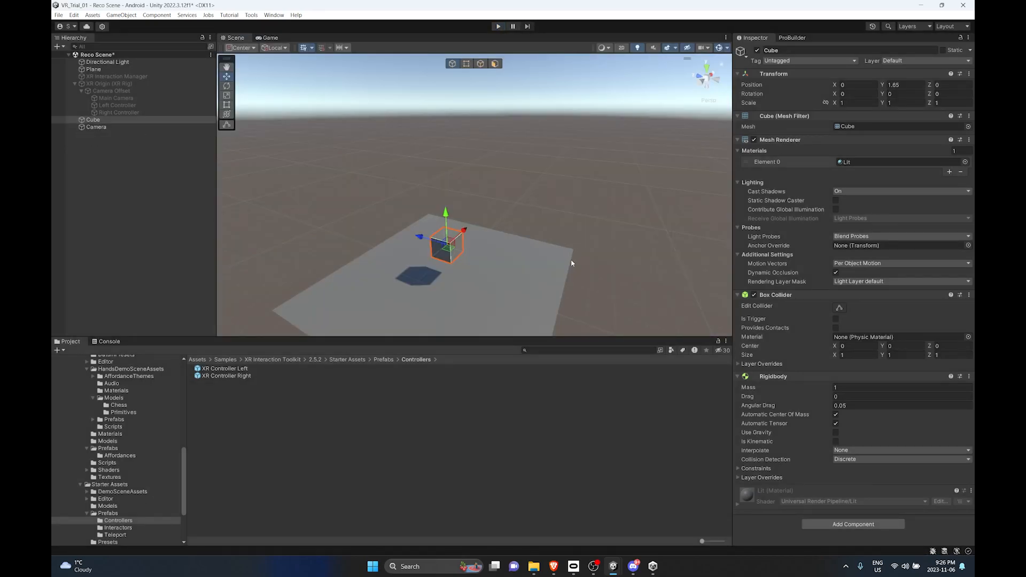
# Move the cube to about Y 2.62, Z 1.06, and place a duplicate below it at about X -0.39, Y 1.11, Z 1.37.
pyautogui.moveTo(447, 221); pyautogui.dragTo(401, 215)
pyautogui.click(488, 207)
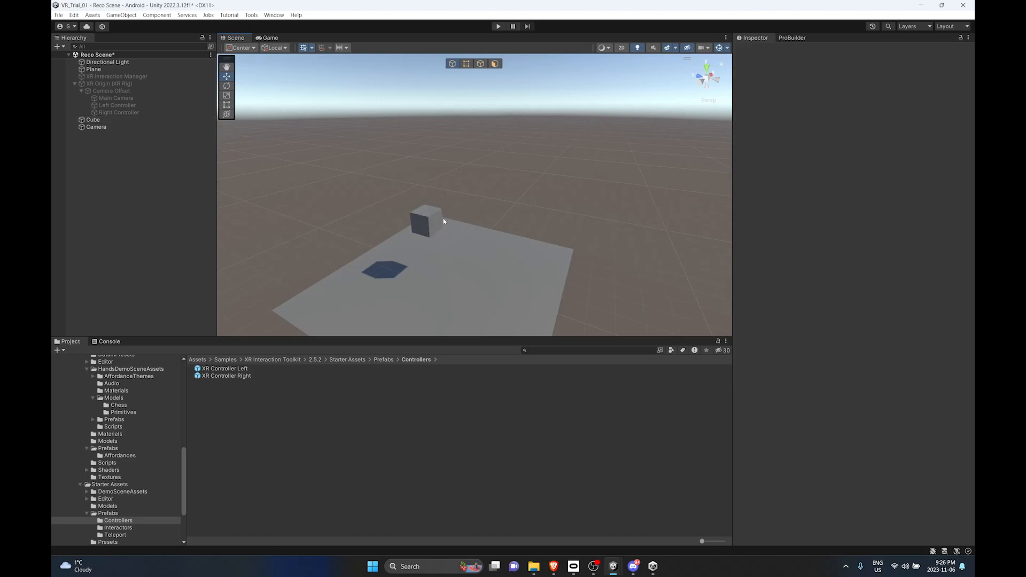
pyautogui.click(438, 222)
pyautogui.hotkey('ctrl', 'd')
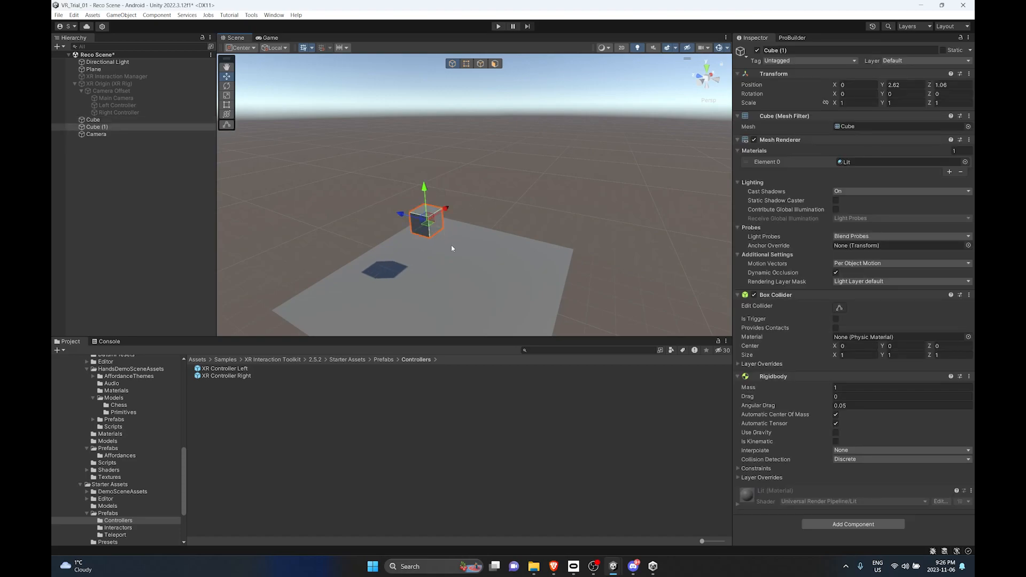
pyautogui.moveTo(424, 188); pyautogui.dragTo(440, 242)
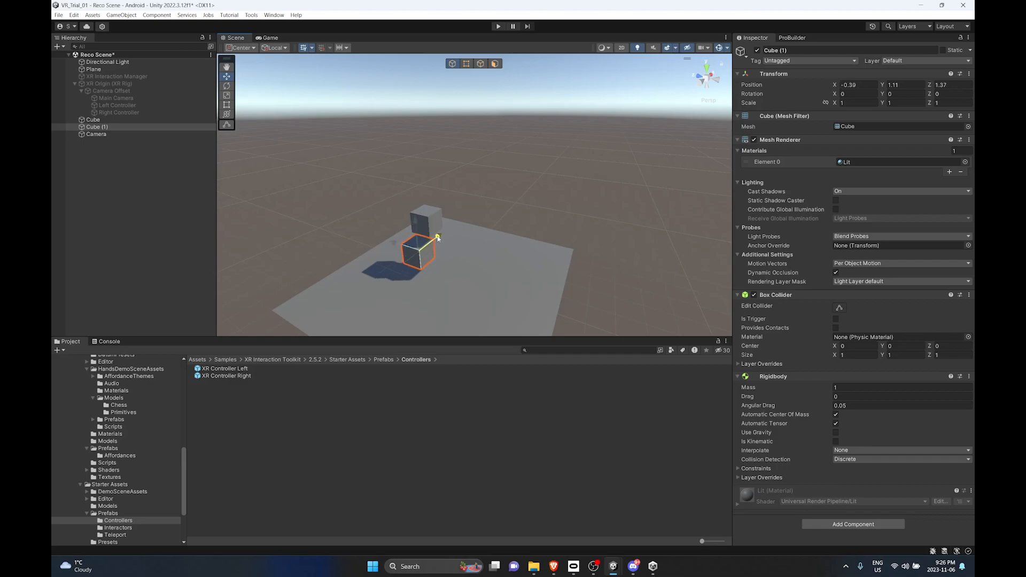
# Duplicate both cubes and spread the pairs along X, the originals at about -0.79 and -1.5, the copies at about 1.45 and 0.74.
pyautogui.click(527, 245)
pyautogui.moveTo(526, 246); pyautogui.dragTo(510, 267, button='right')
pyautogui.click(330, 246)
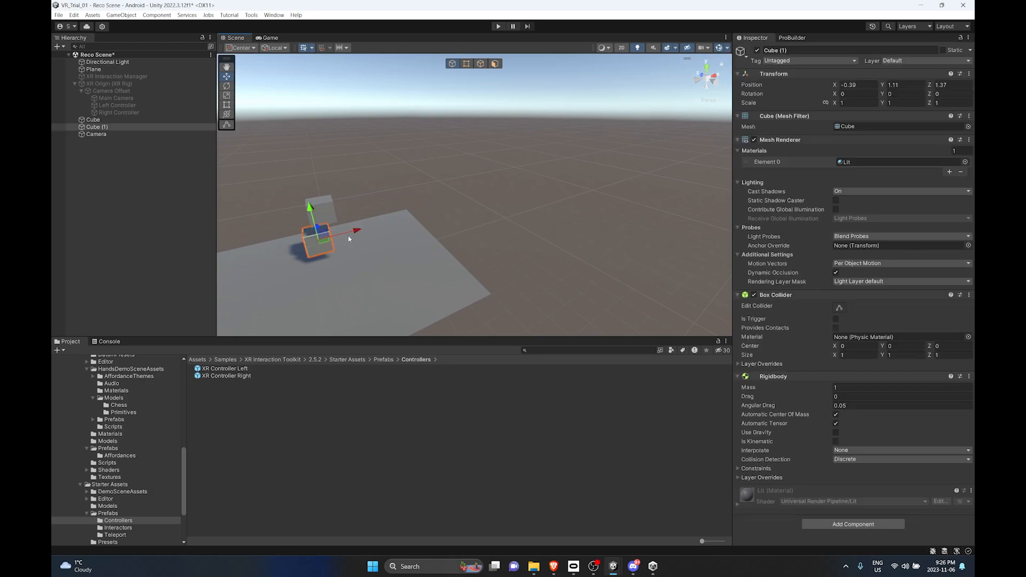
pyautogui.click(422, 218)
pyautogui.click(318, 216)
pyautogui.keyDown('shift'); pyautogui.click(310, 245); pyautogui.keyUp('shift')
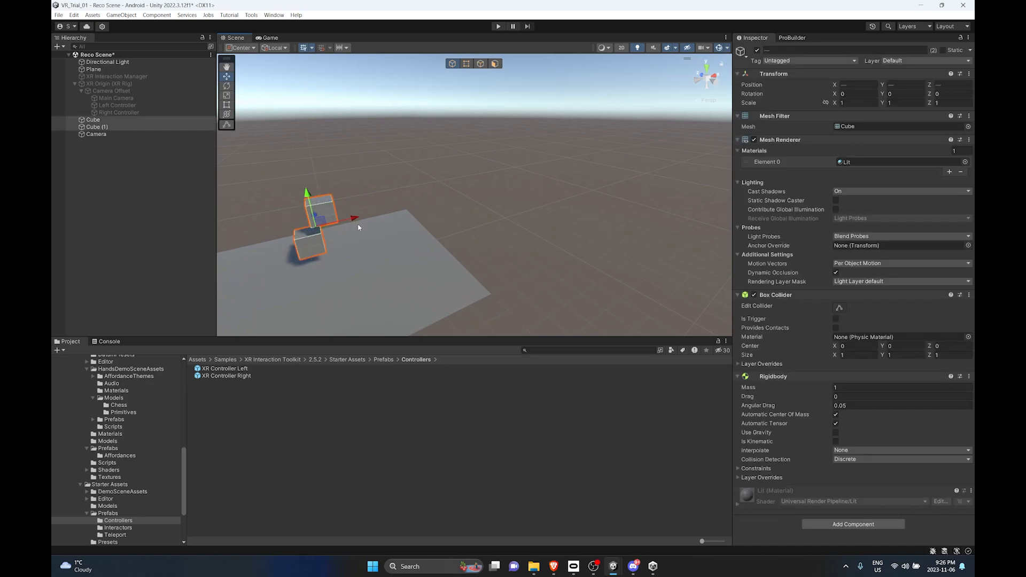
pyautogui.hotkey('ctrl', 'd')
pyautogui.moveTo(359, 221)
pyautogui.mouseDown()
pyautogui.moveTo(421, 214)
pyautogui.moveTo(356, 218)
pyautogui.mouseUp()
pyautogui.keyDown('shift'); pyautogui.click(324, 215); pyautogui.keyUp('shift')
pyautogui.keyDown('shift'); pyautogui.click(312, 246); pyautogui.keyUp('shift')
pyautogui.click(440, 227)
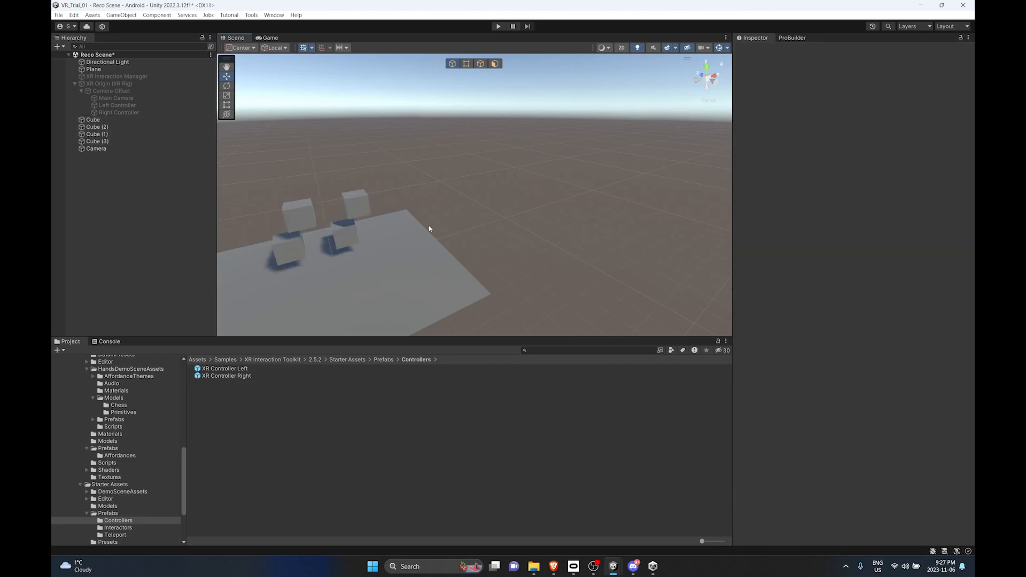
# Enable Is Kinematic and Use Gravity on the Rigidbody of Cube (1).
pyautogui.click(299, 250)
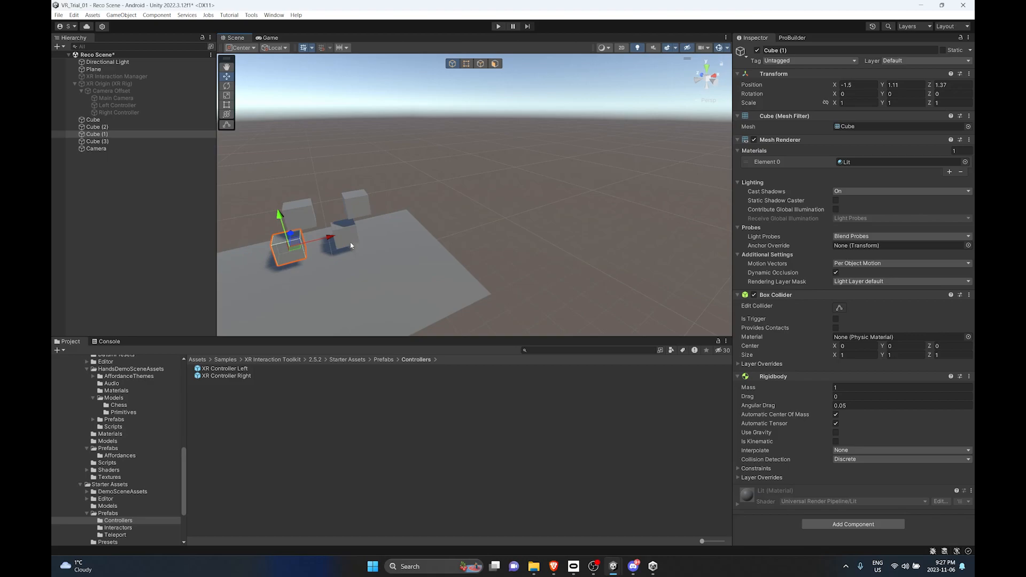
pyautogui.click(413, 215)
pyautogui.click(289, 253)
pyautogui.click(837, 443)
pyautogui.click(835, 433)
pyautogui.click(589, 238)
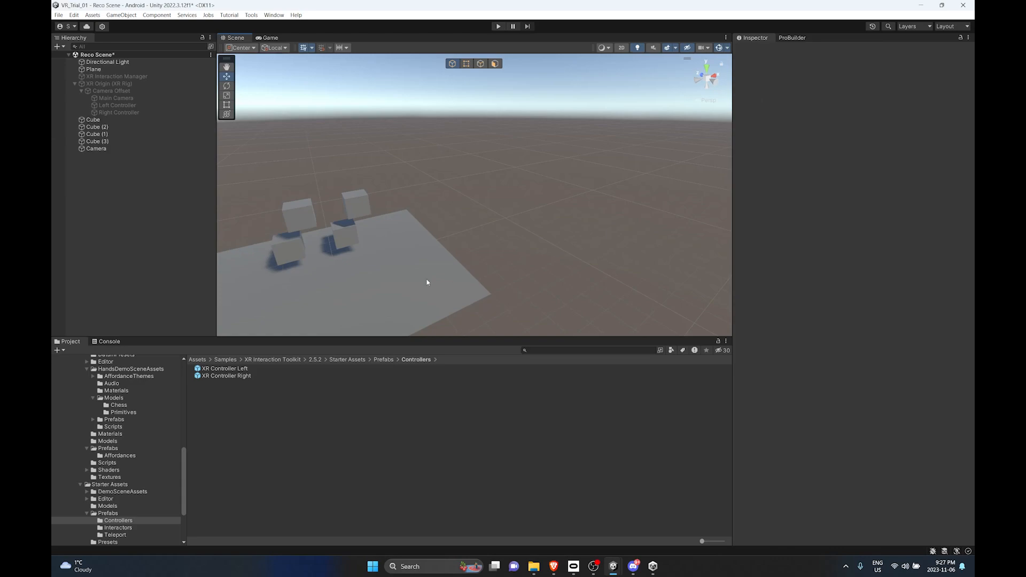
# Check the Rigidbody of Cube (3) and enable Use Gravity on the original upper Cube.
pyautogui.click(335, 243)
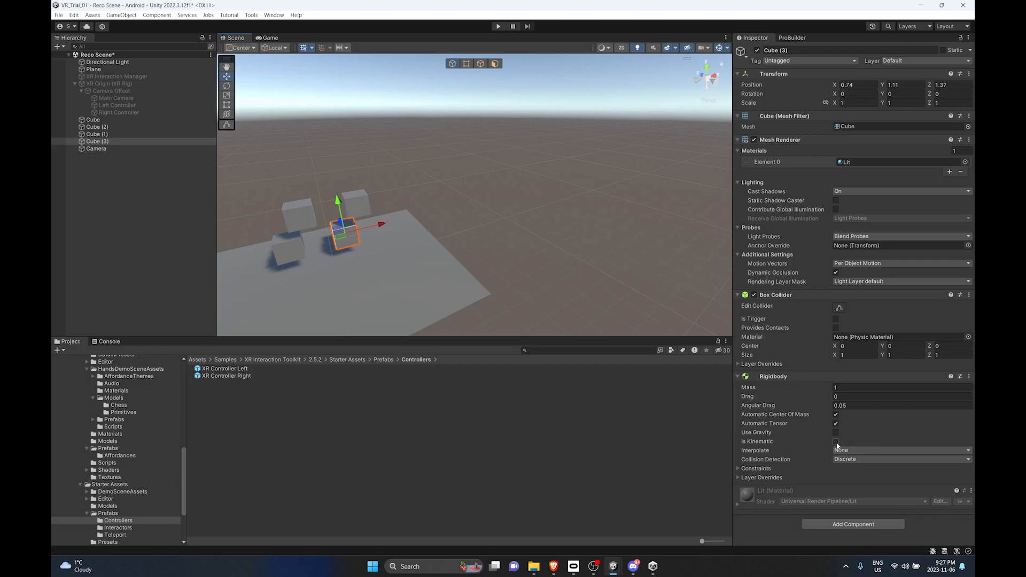
pyautogui.click(294, 224)
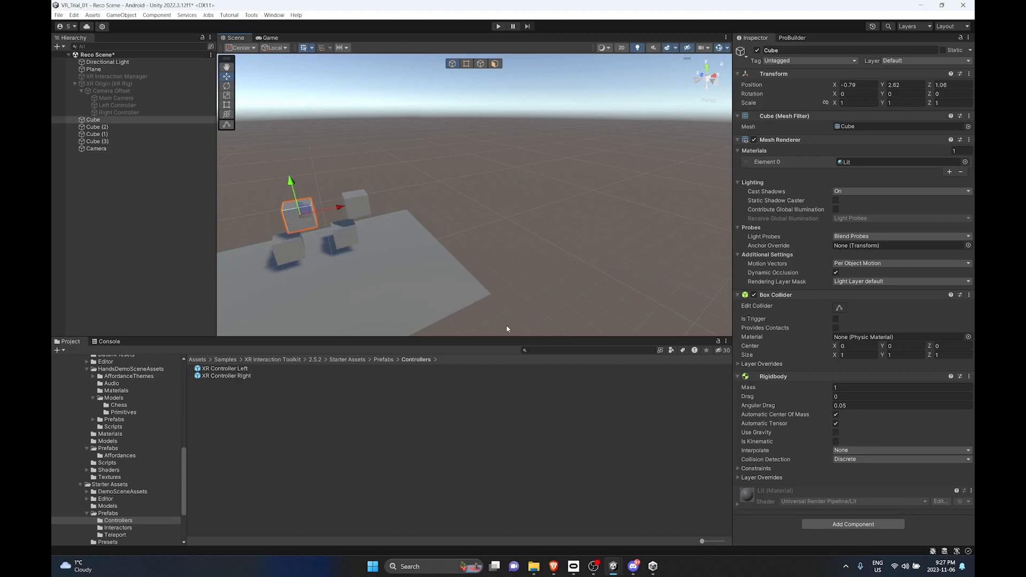
pyautogui.click(836, 433)
# Enable both Use Gravity and Is Kinematic on the Rigidbody of Cube (2).
pyautogui.click(368, 205)
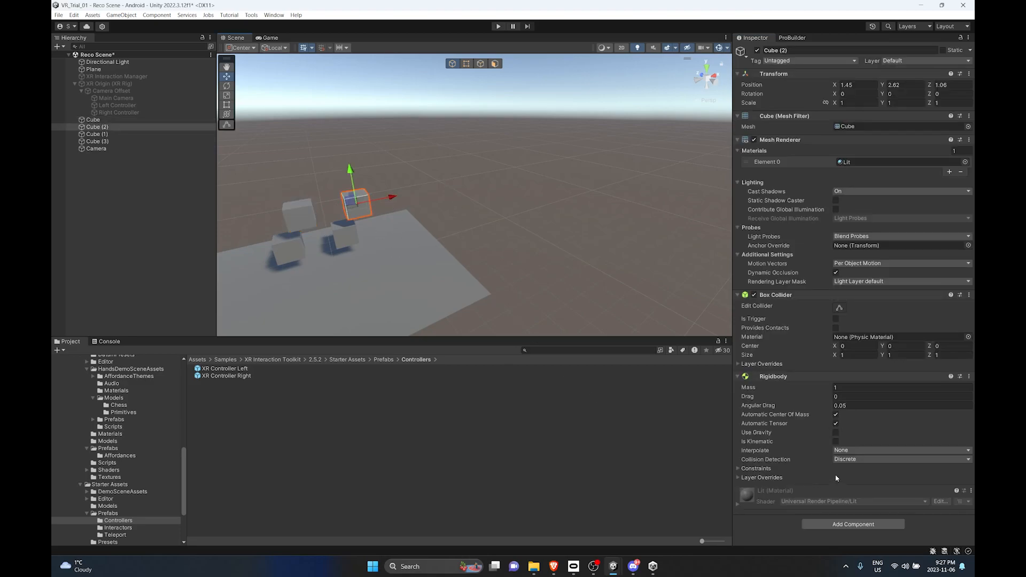
pyautogui.click(836, 433)
pyautogui.click(836, 442)
pyautogui.click(393, 123)
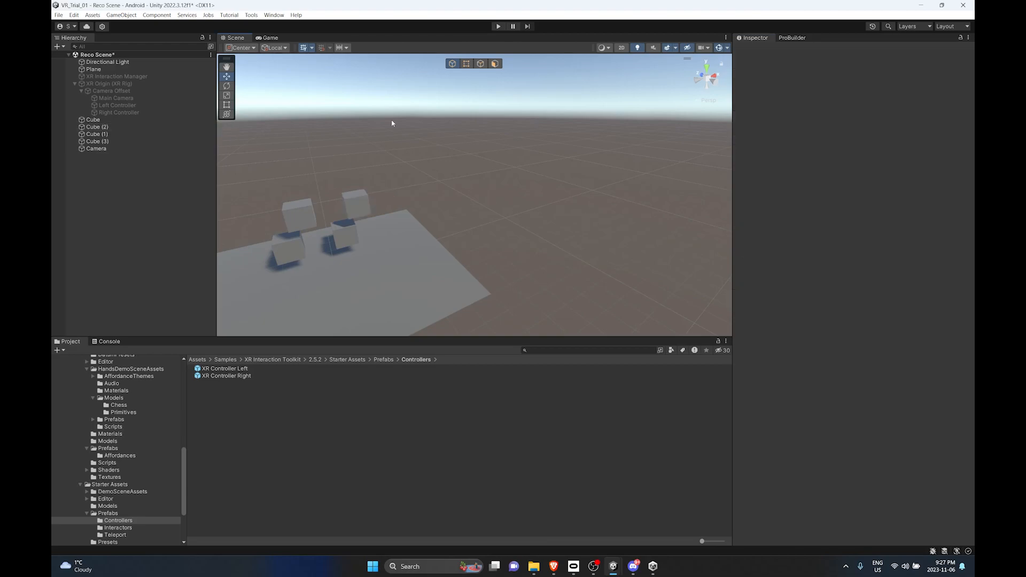
# Play the scene to compare how the four cubes behave, and inspect Cube (3) while it runs.
pyautogui.click(498, 26)
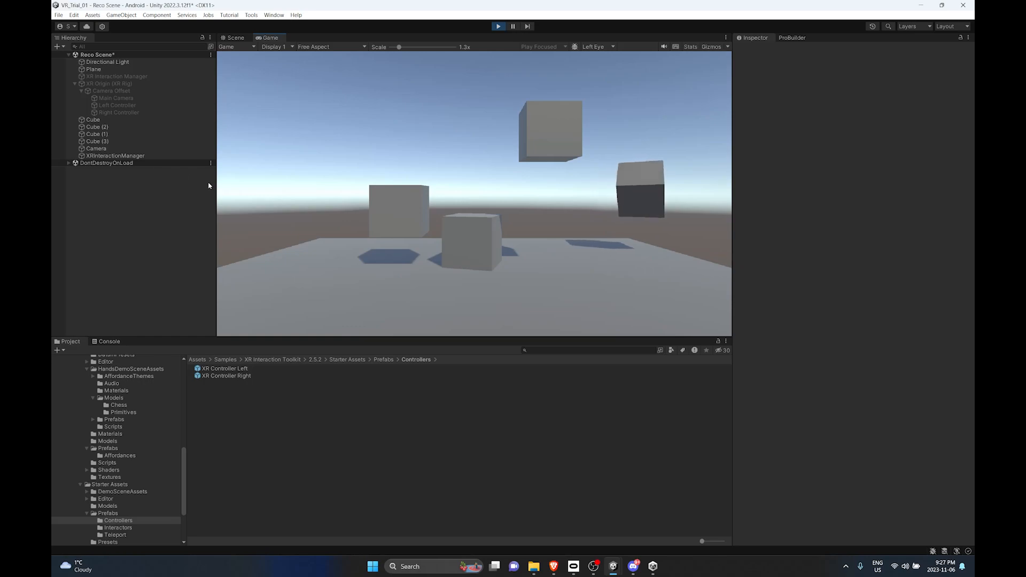
pyautogui.click(123, 143)
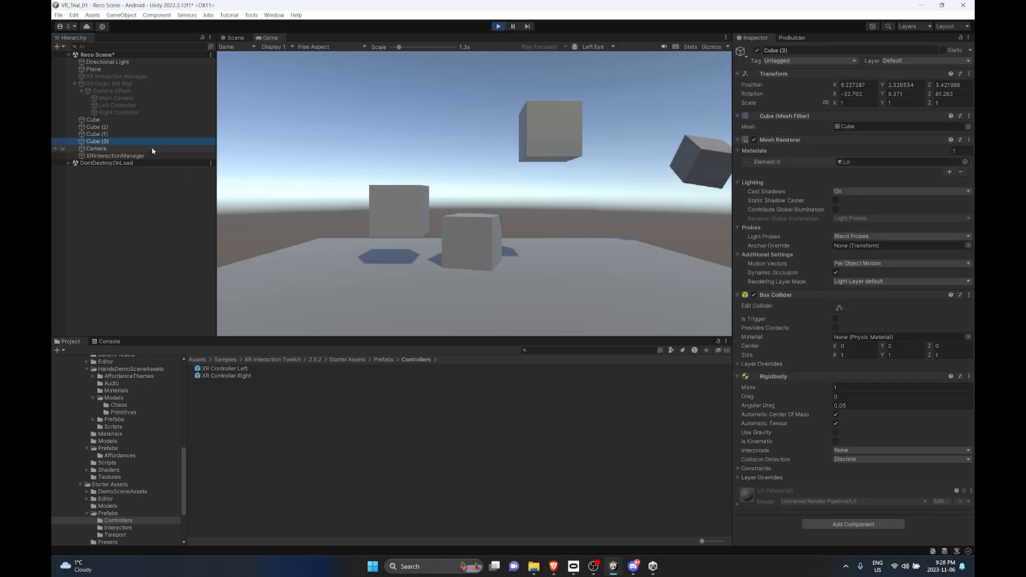
pyautogui.click(499, 27)
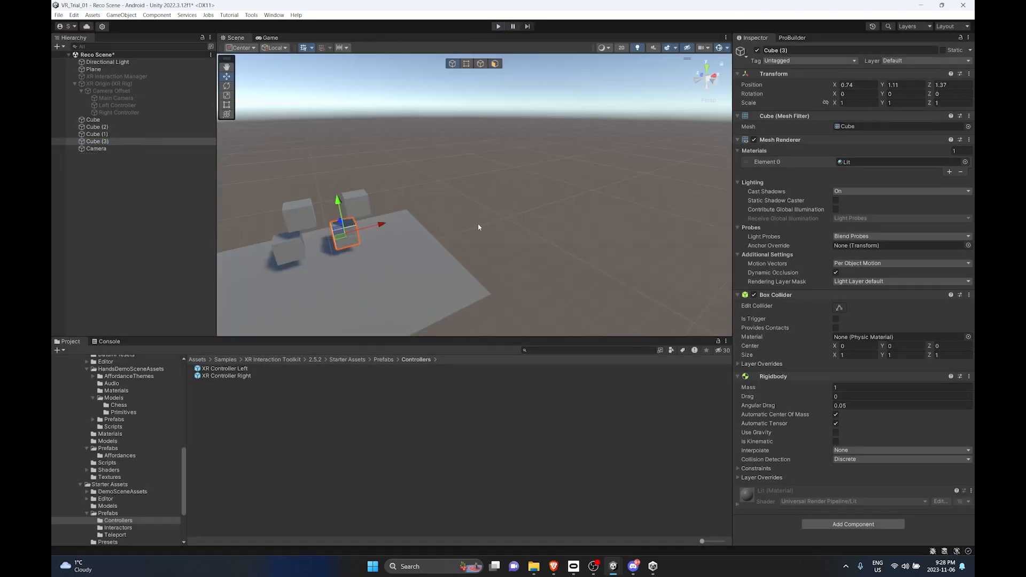
# Turn off Use Gravity on the kinematic Cube (1) and play the scene to test it.
pyautogui.click(344, 238)
pyautogui.click(288, 248)
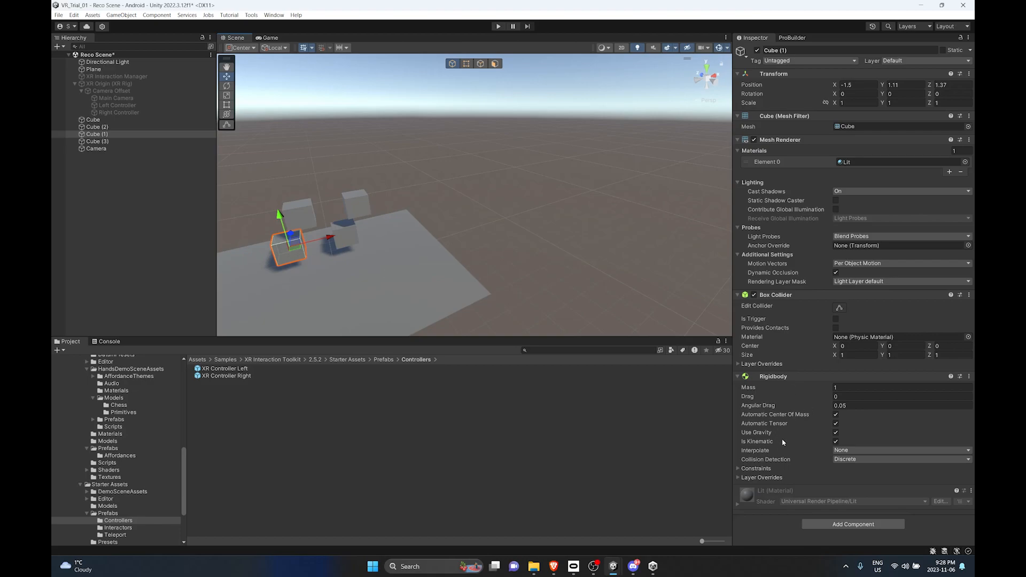
pyautogui.click(836, 433)
pyautogui.click(499, 26)
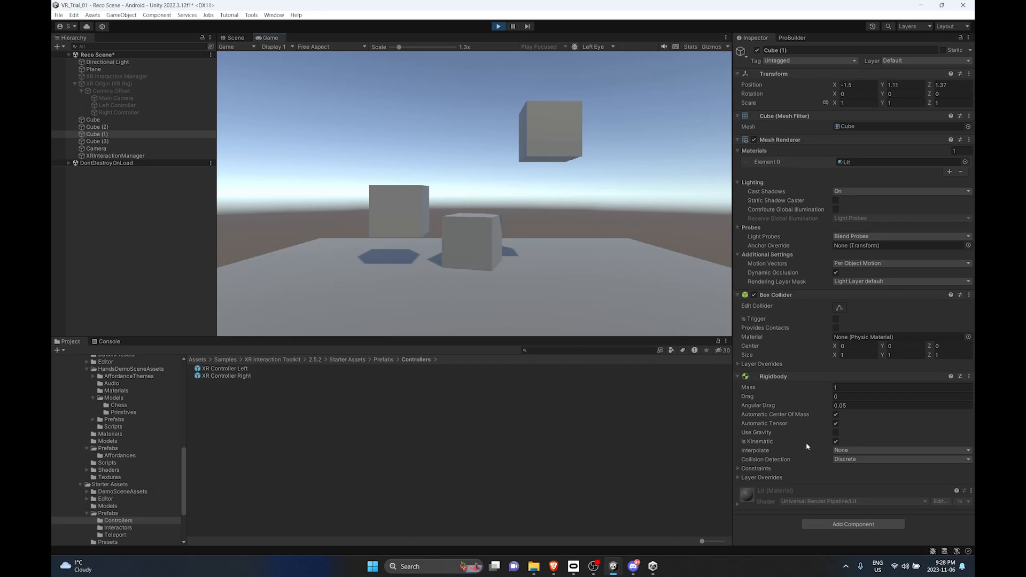
pyautogui.click(502, 27)
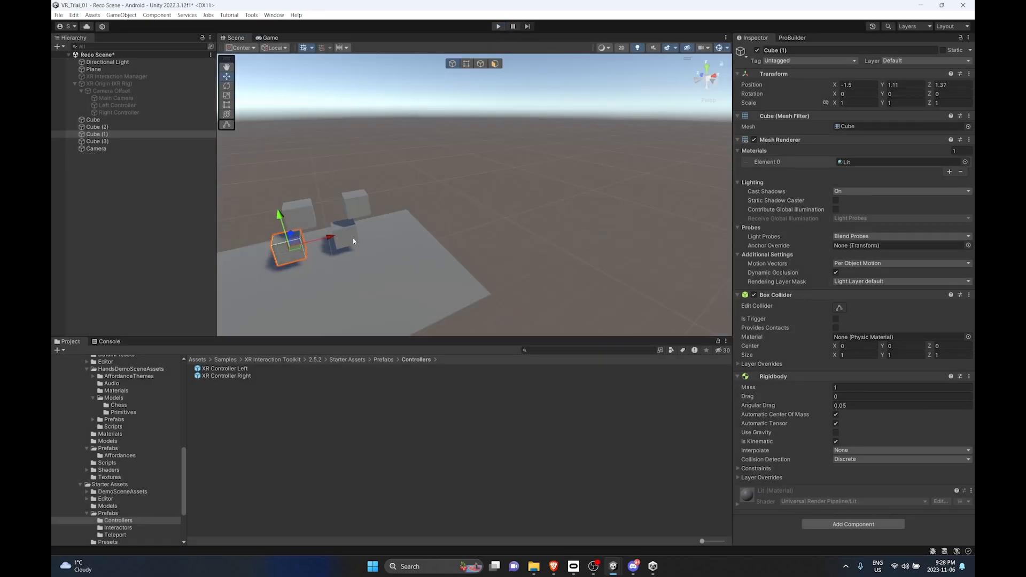
# Enable Use Gravity on Cube (3) and turn off Is Kinematic on Cube (2).
pyautogui.click(352, 240)
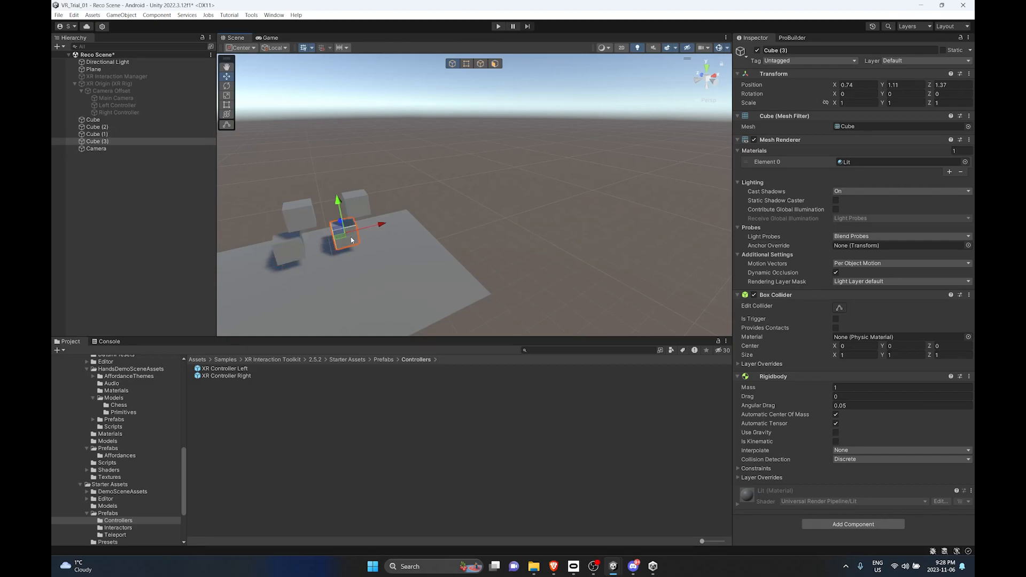
pyautogui.click(836, 433)
pyautogui.click(367, 212)
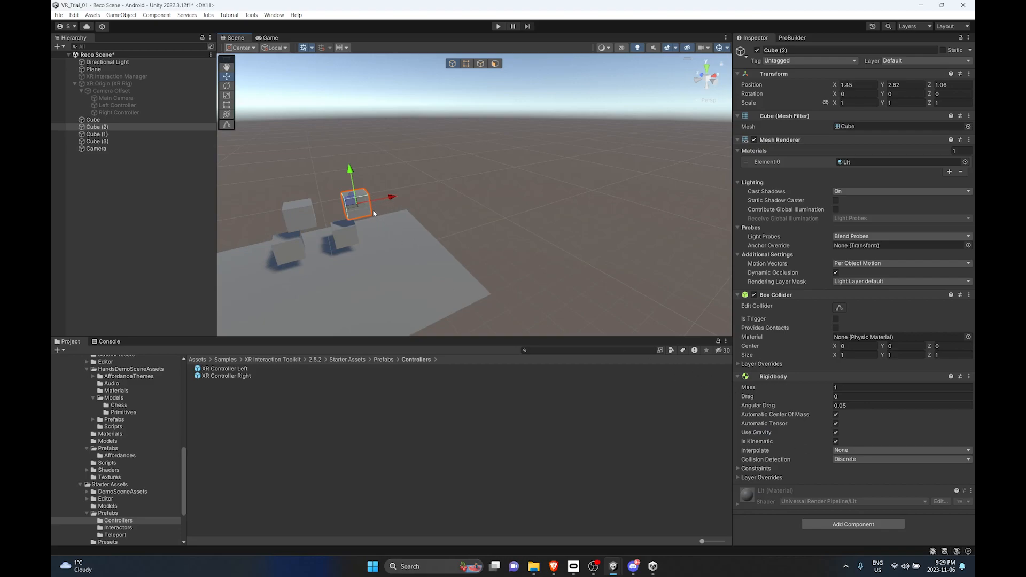
pyautogui.click(836, 442)
pyautogui.click(308, 213)
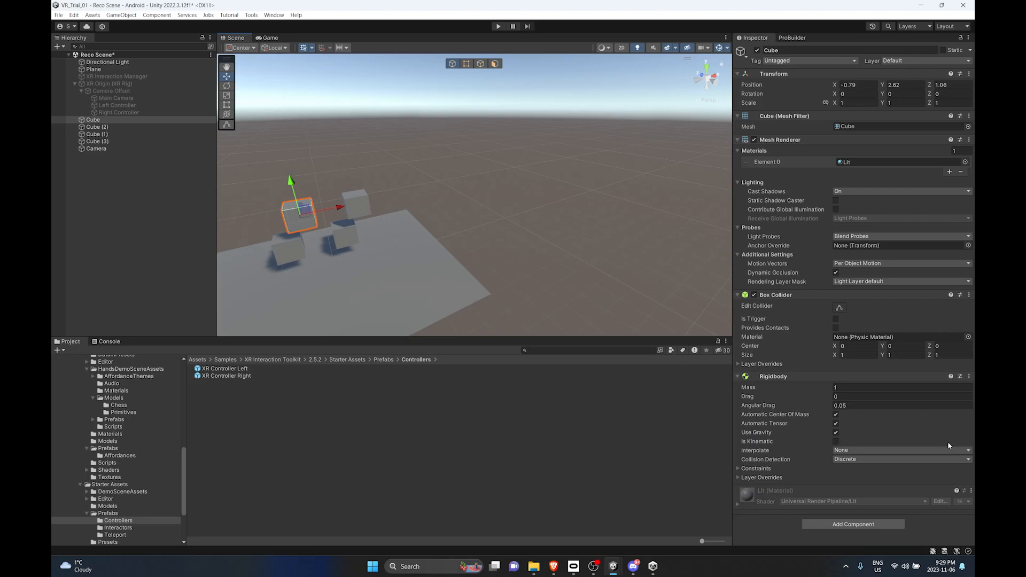
# Raise the Rigidbody Drag of Cube (2) to about 10.14 and play the scene to test it.
pyautogui.click(365, 208)
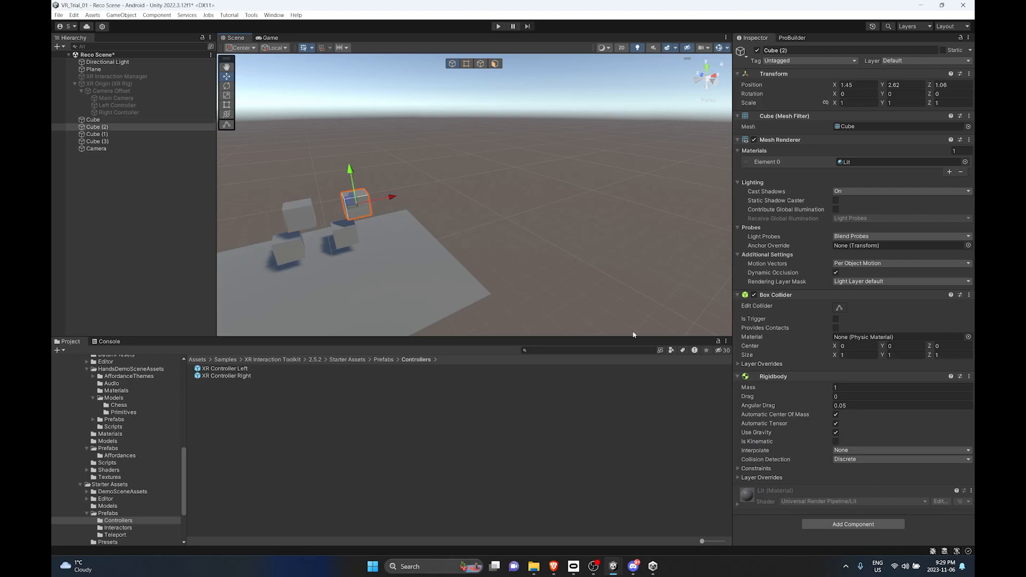
pyautogui.moveTo(774, 400); pyautogui.dragTo(920, 396)
pyautogui.click(547, 217)
pyautogui.click(498, 26)
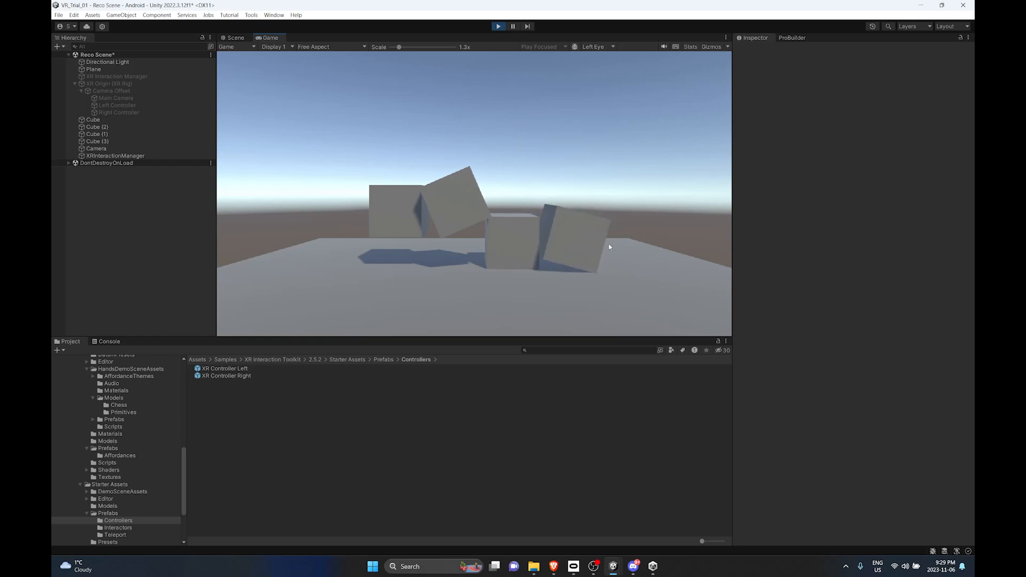
pyautogui.click(499, 31)
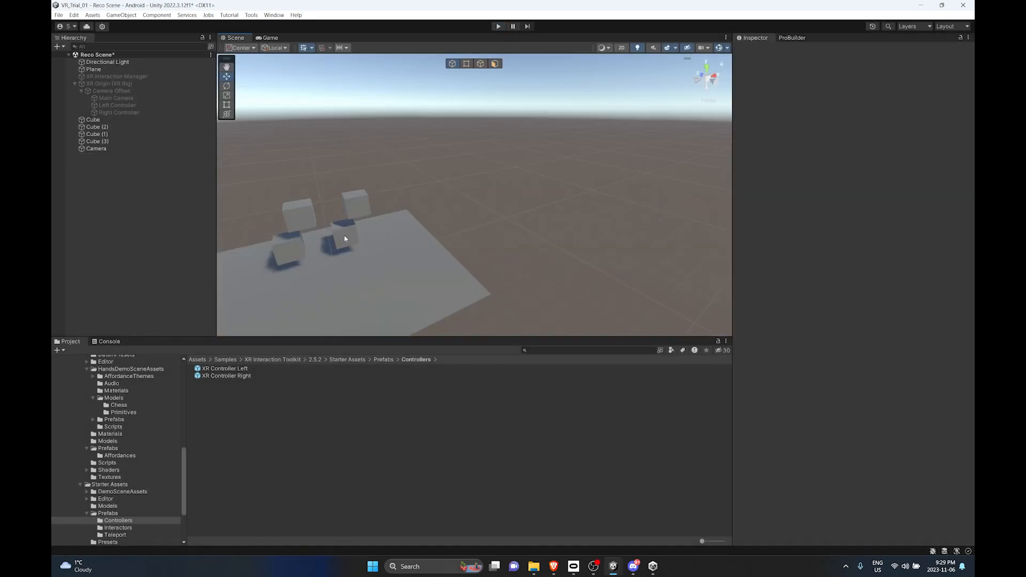
# Turn off Use Gravity and enable Is Kinematic on Cube (3), and play the scene to test the collisions.
pyautogui.click(345, 239)
pyautogui.click(836, 432)
pyautogui.click(836, 442)
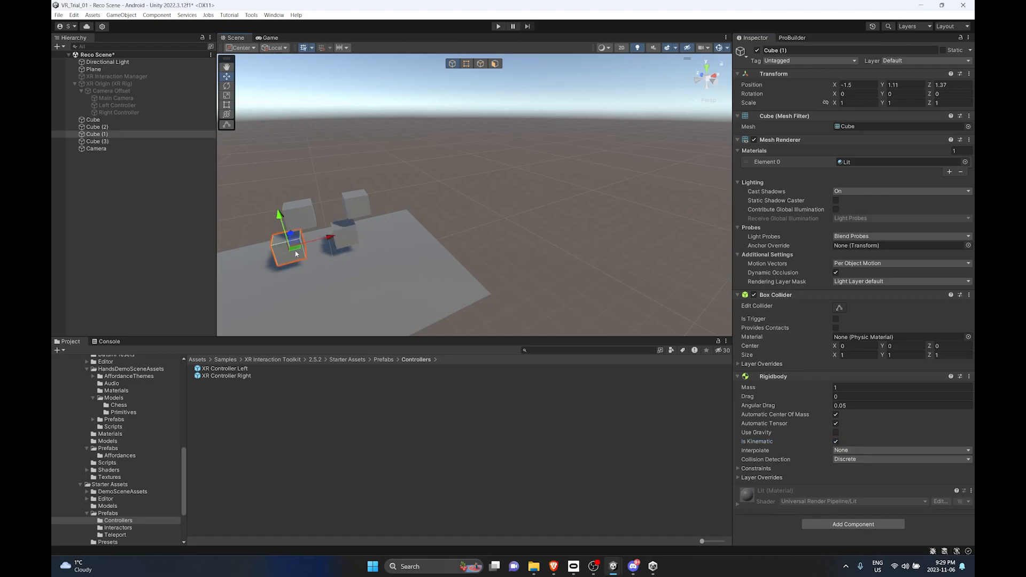
pyautogui.click(306, 219)
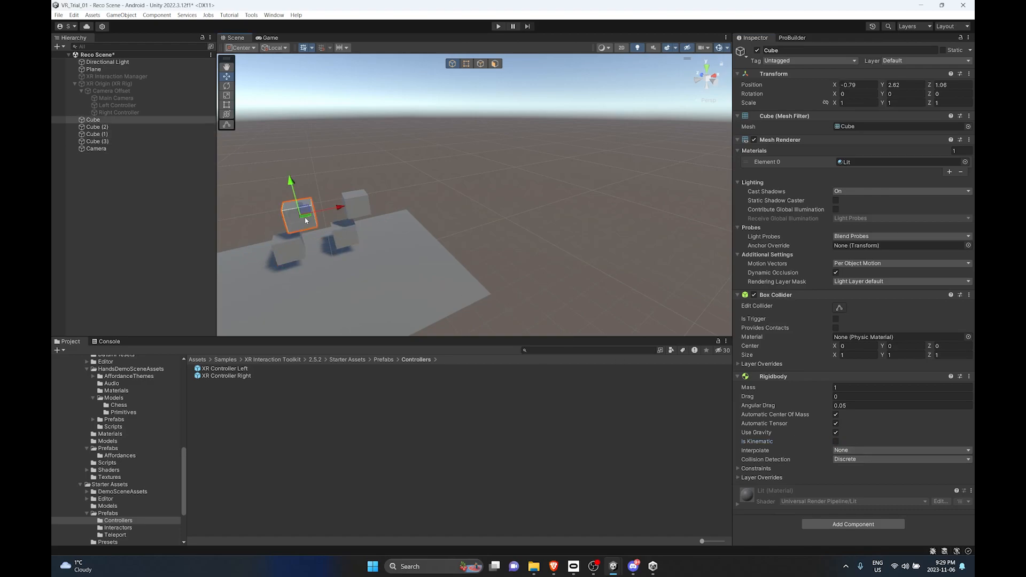
pyautogui.click(358, 210)
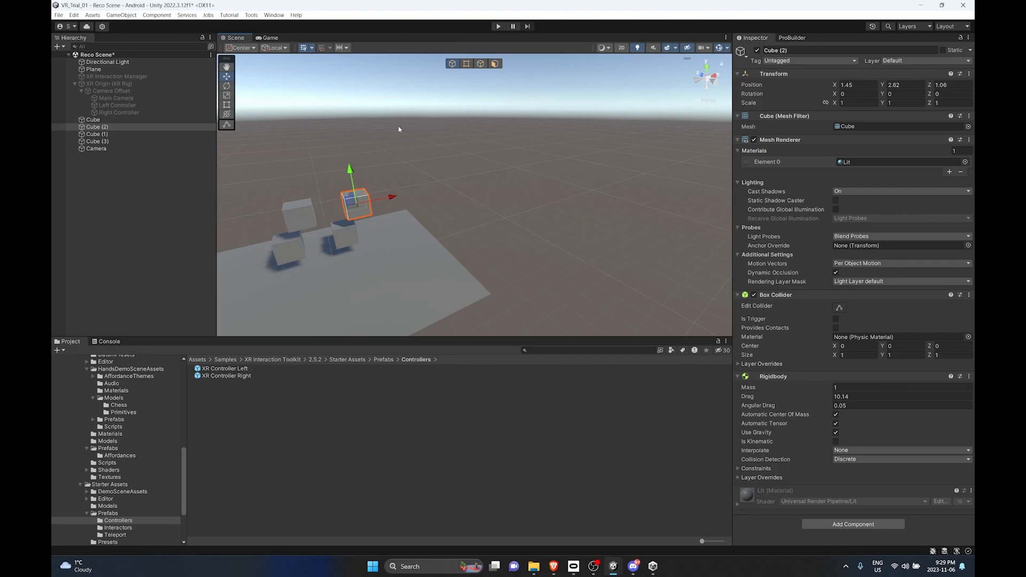
pyautogui.click(498, 26)
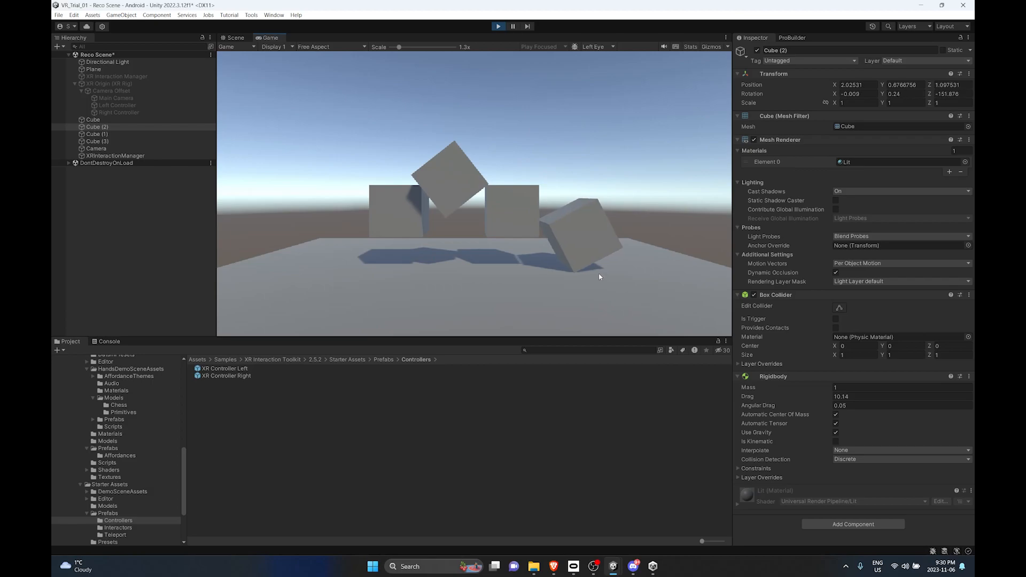
pyautogui.click(498, 26)
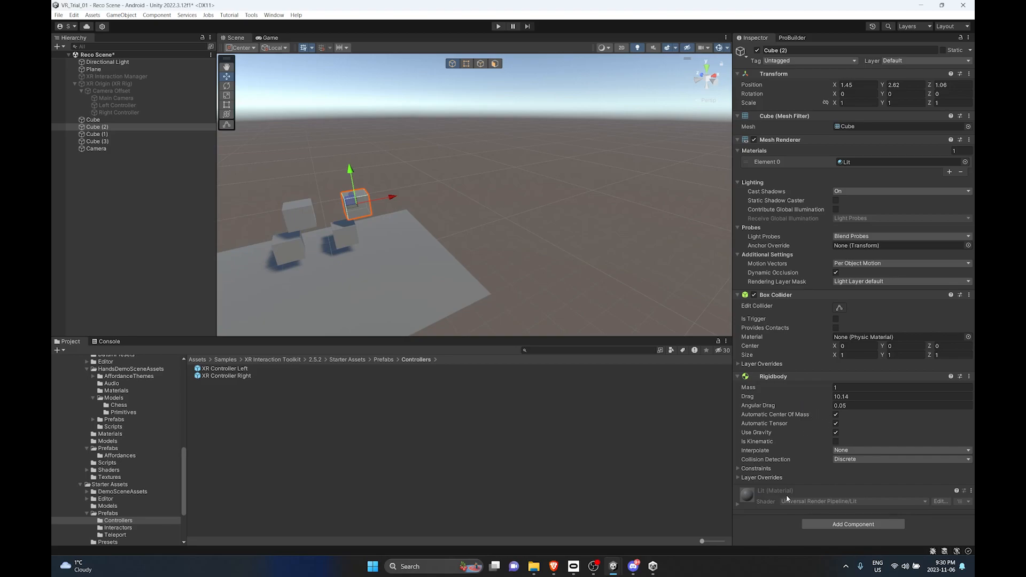
# Expand the Constraints and Layer Overrides settings of the Rigidbody on Cube (2) to examine them.
pyautogui.click(739, 469)
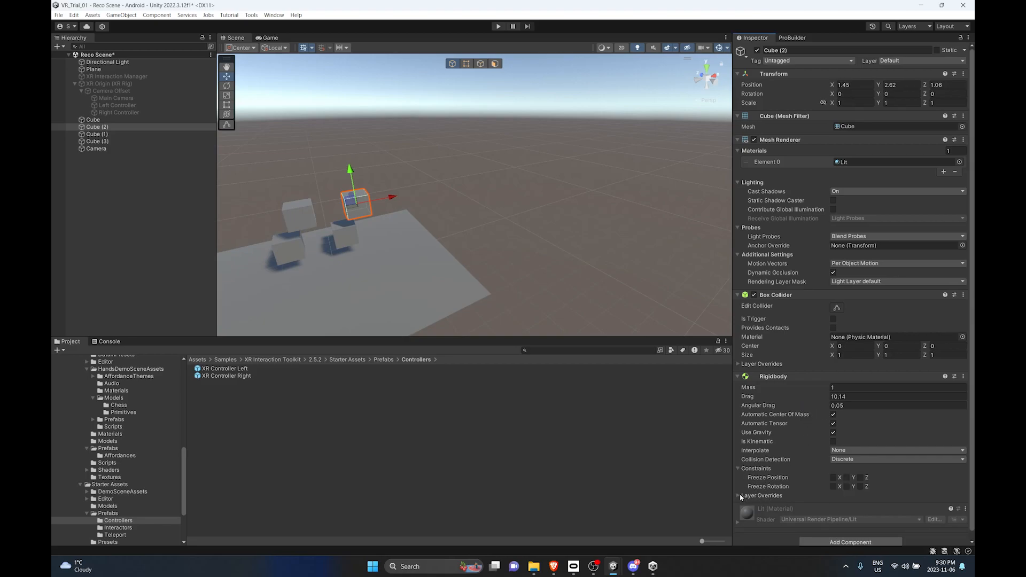
pyautogui.click(740, 496)
pyautogui.scroll(-1, 781, 471)
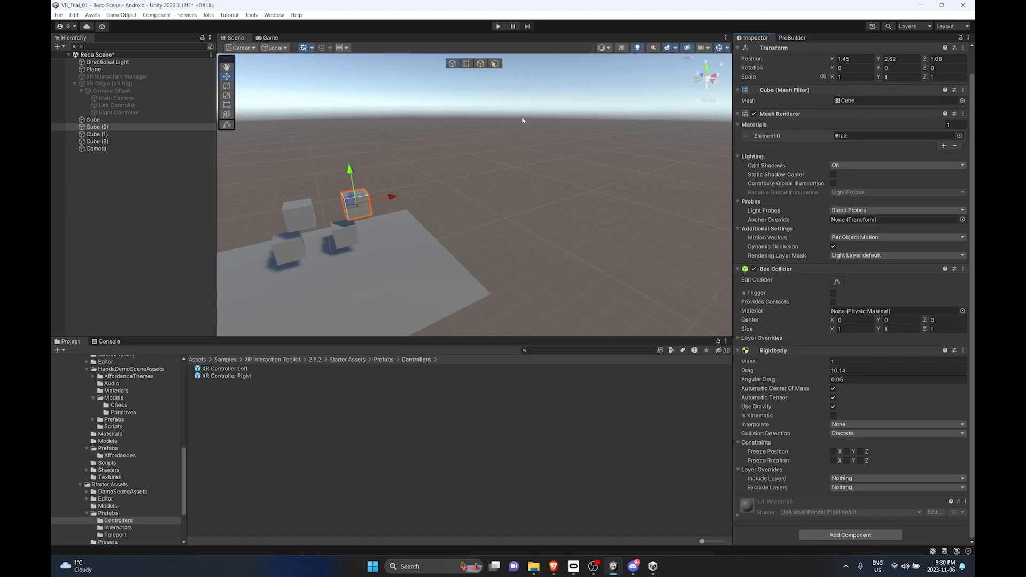
pyautogui.click(508, 241)
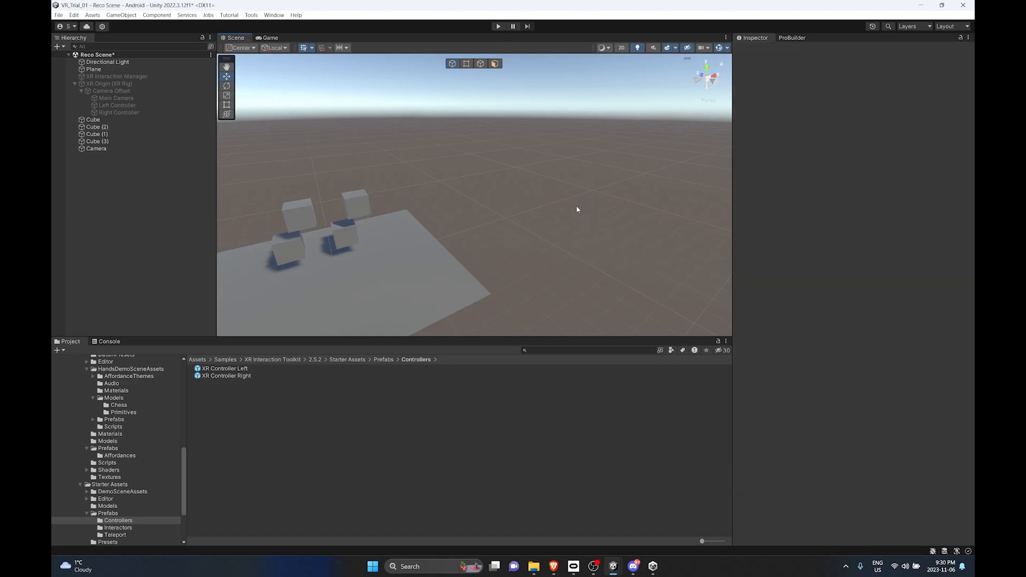
pyautogui.moveTo(518, 190); pyautogui.dragTo(405, 213, button='middle')
pyautogui.scroll(5, 422, 252)
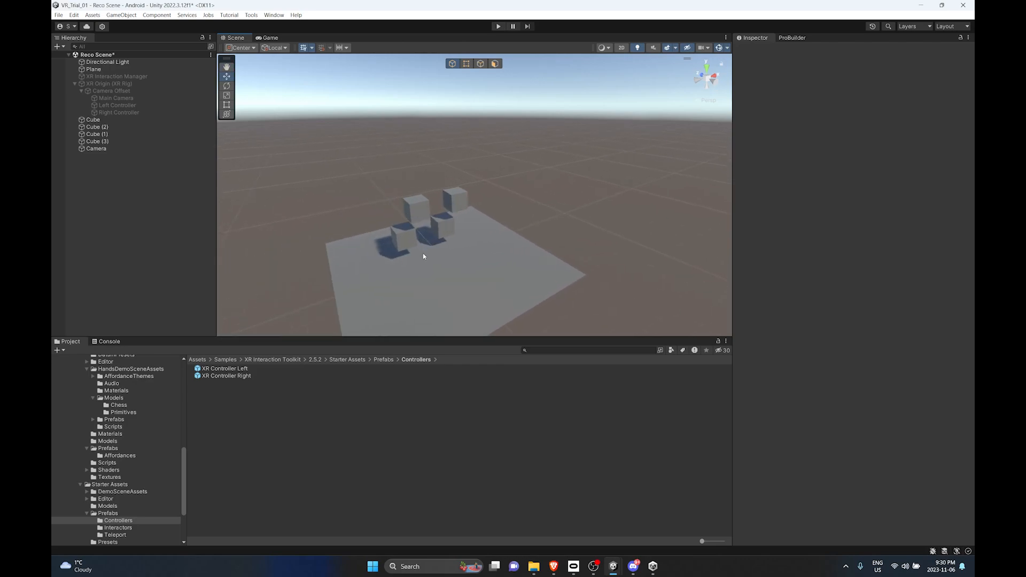